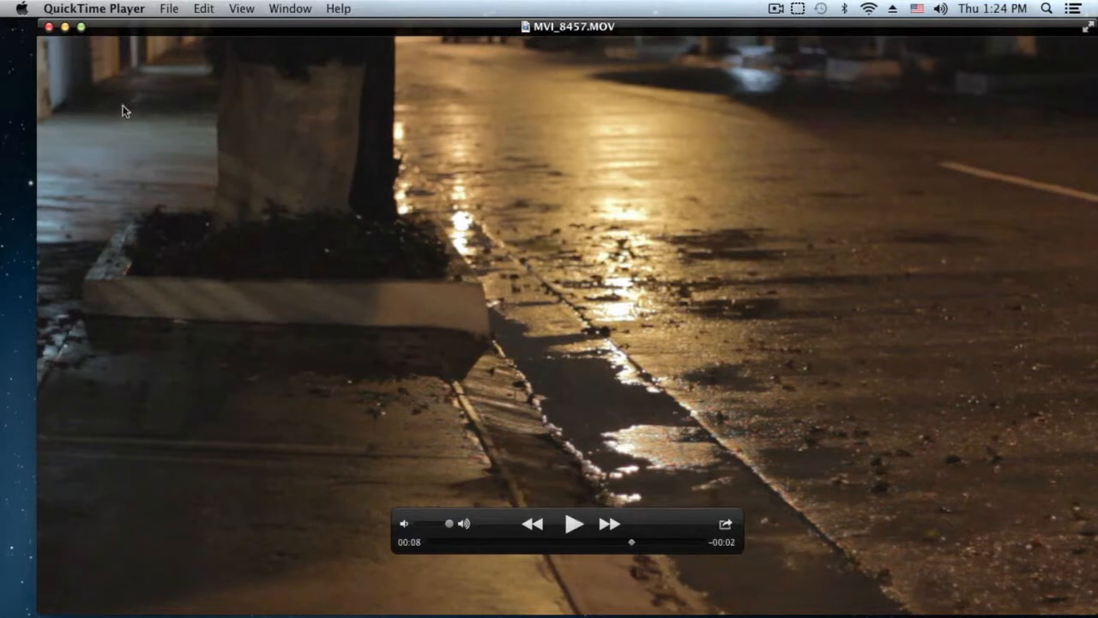
# - Close the MVI_8457.MOV preview and play MVI_8458.MOV from the Demonstration folder, closing it after a short look
pyautogui.click(49, 26)
pyautogui.click(554, 239)
pyautogui.doubleClick(553, 238)
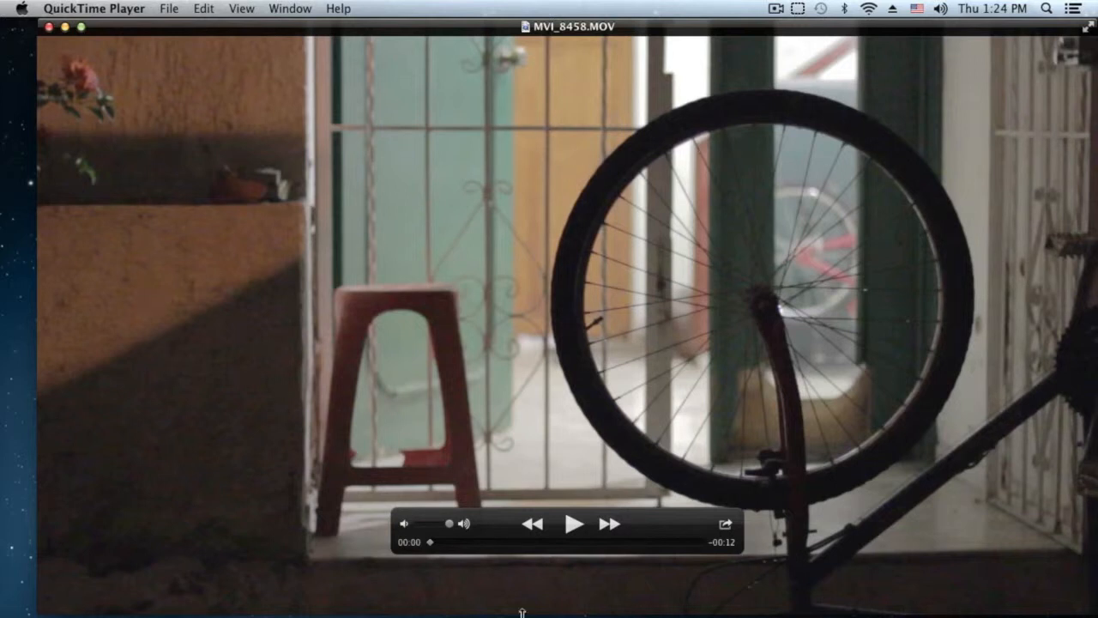
pyautogui.click(576, 523)
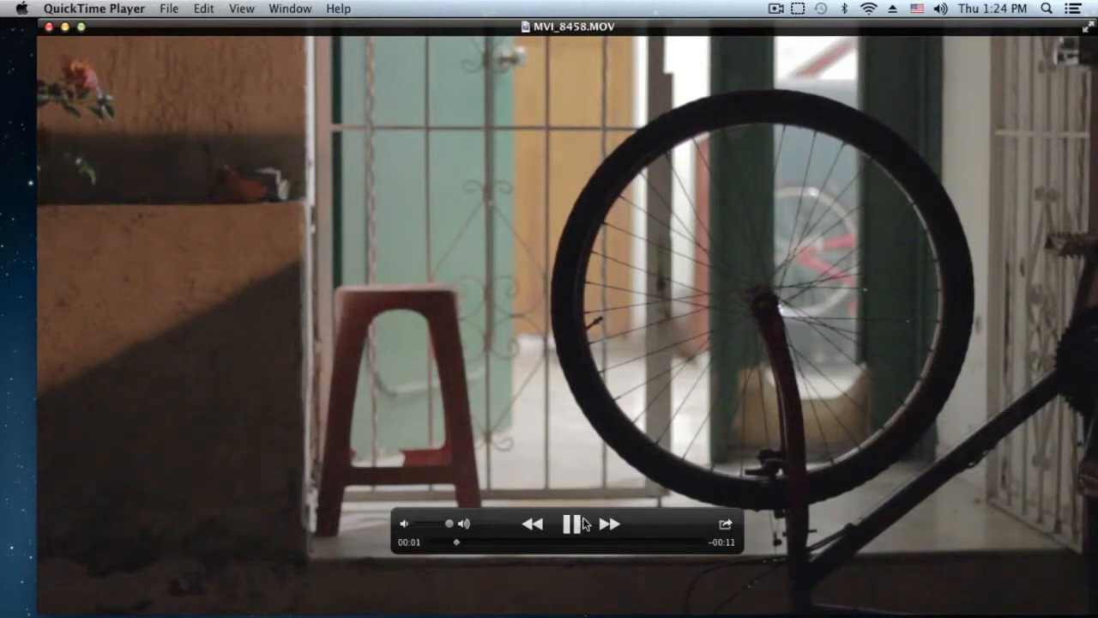
pyautogui.press('space')
pyautogui.click(48, 27)
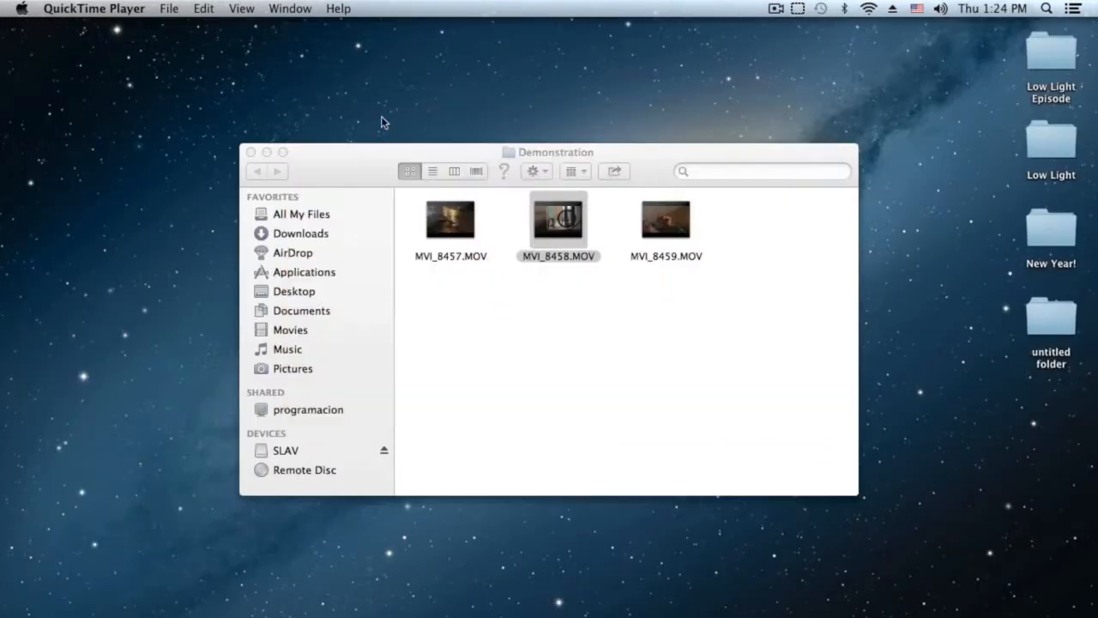
# - Play MVI_8459.MOV from the Demonstration folder, closing the video and the folder window after viewing
pyautogui.doubleClick(666, 219)
pyautogui.click(572, 532)
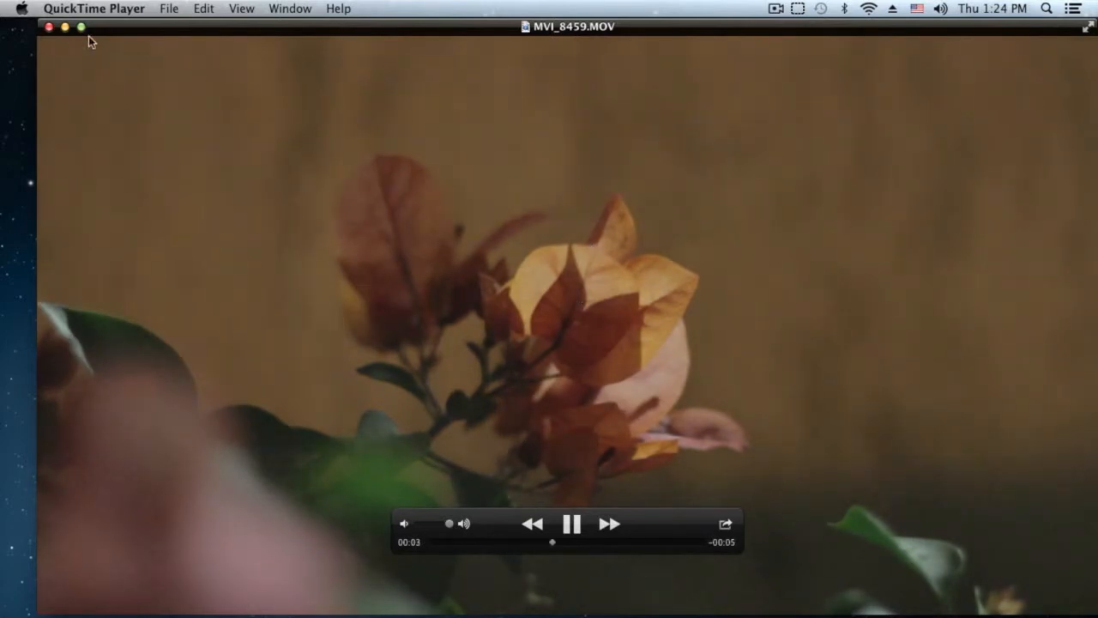
pyautogui.click(49, 27)
pyautogui.click(345, 162)
pyautogui.click(250, 152)
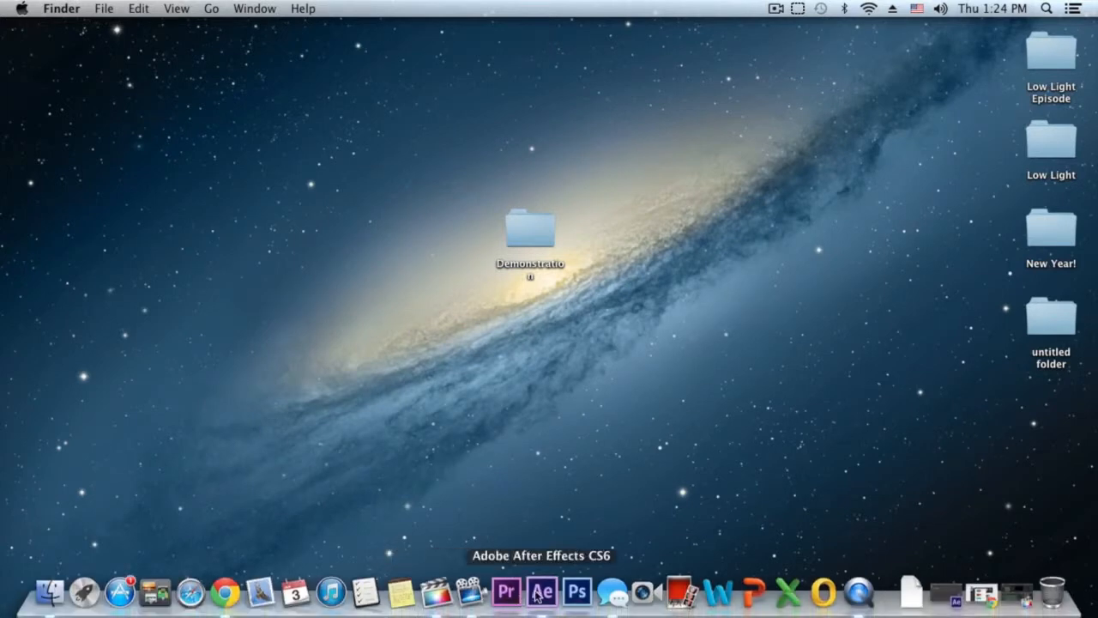
# - Switch to Adobe After Effects CS6 and import MVI_8457.MOV, MVI_8458.MOV and MVI_8459.MOV as footage from the desktop's Demonstration folder
pyautogui.click(539, 593)
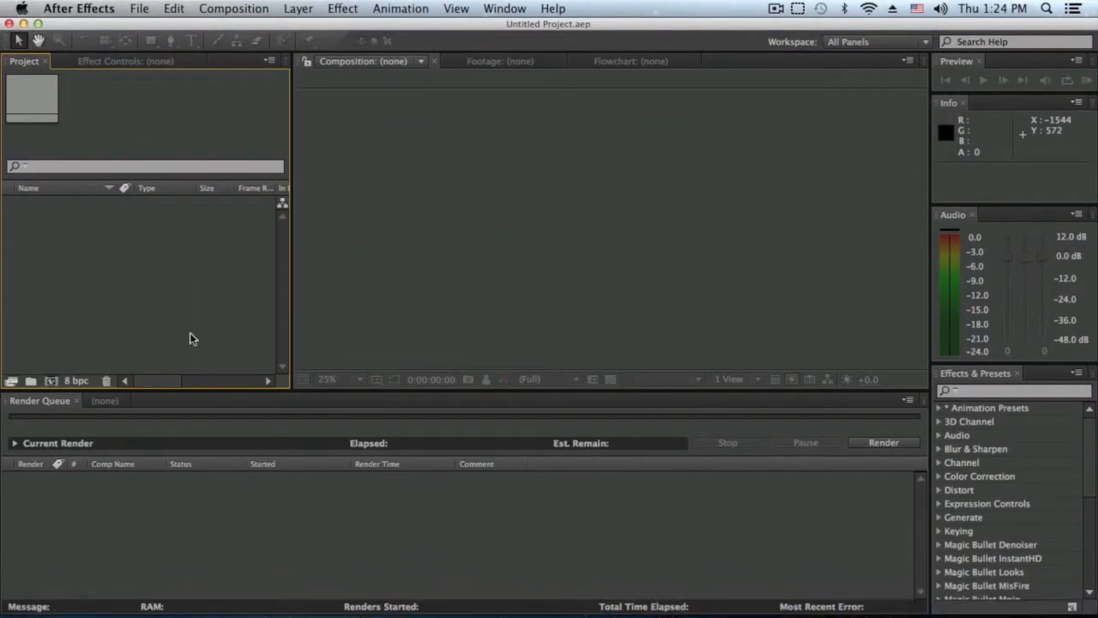
pyautogui.rightClick(128, 236)
pyautogui.moveTo(200, 296)
pyautogui.click(348, 290)
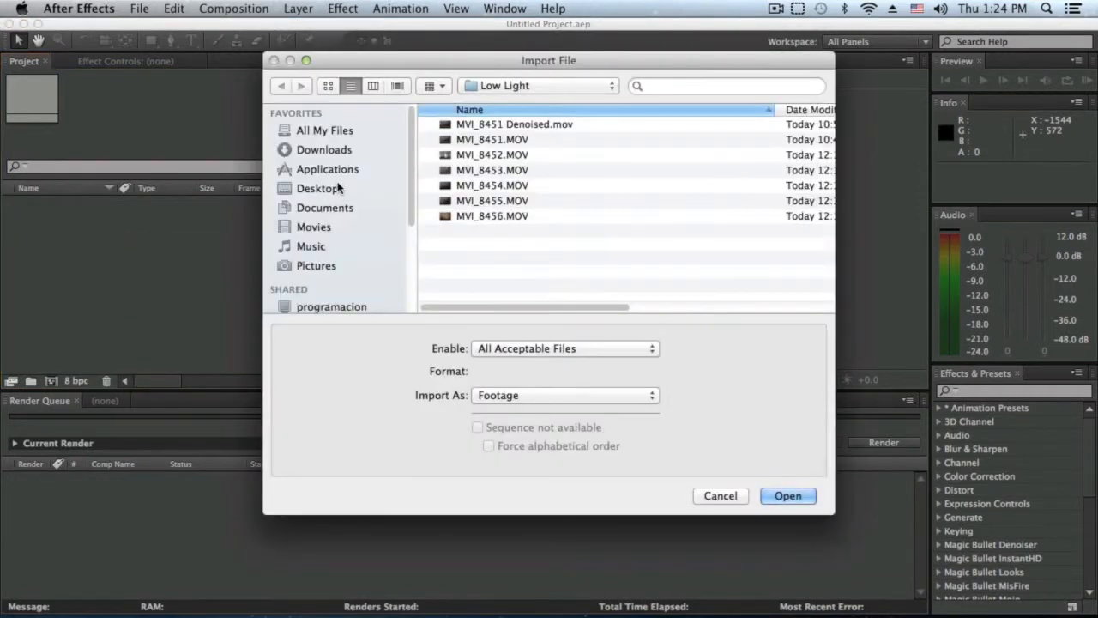
pyautogui.click(339, 188)
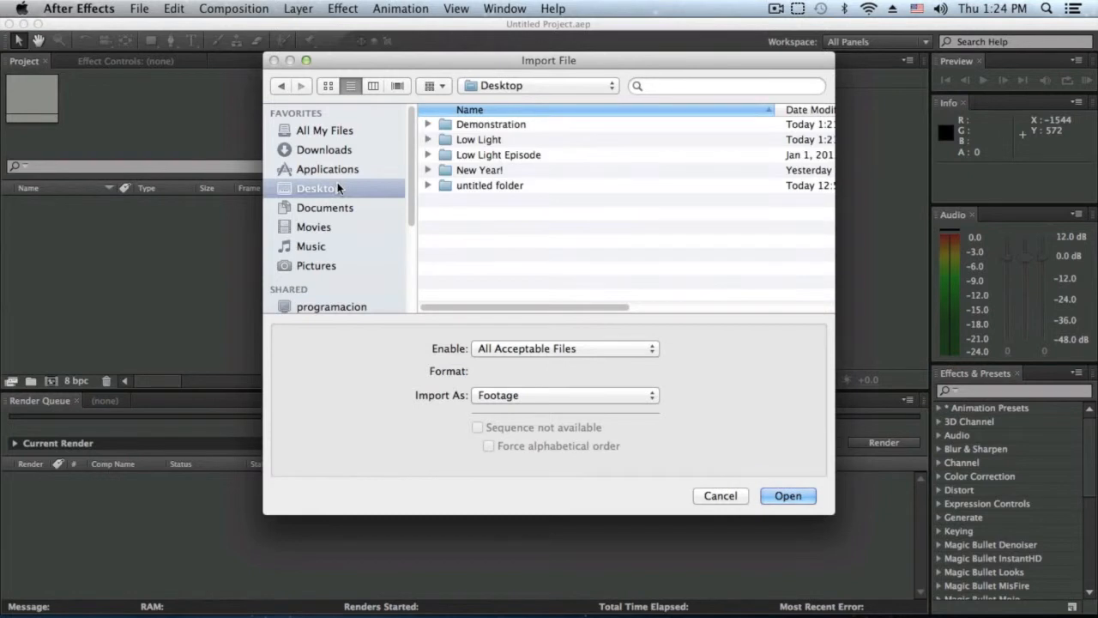
pyautogui.click(509, 127)
pyautogui.doubleClick(508, 127)
pyautogui.press('super+a')
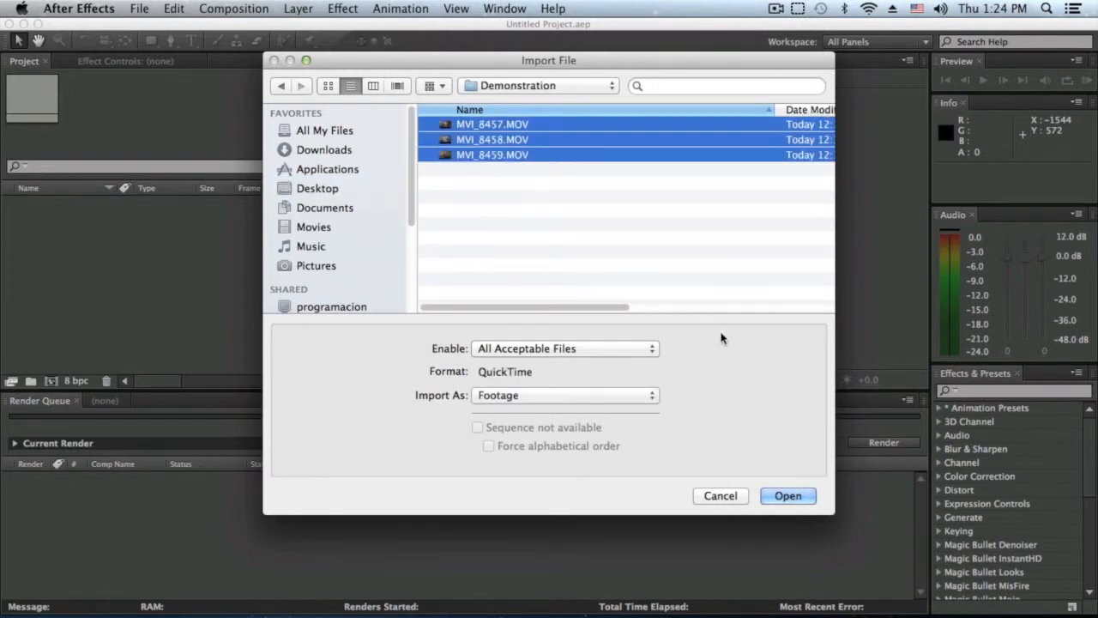
pyautogui.click(766, 497)
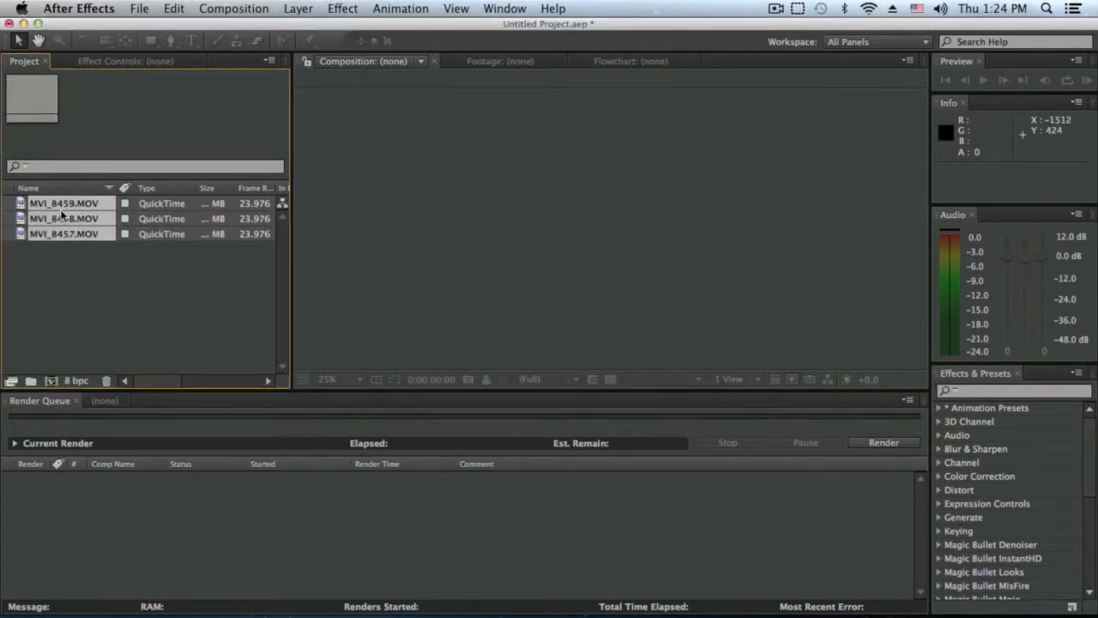
pyautogui.click(81, 296)
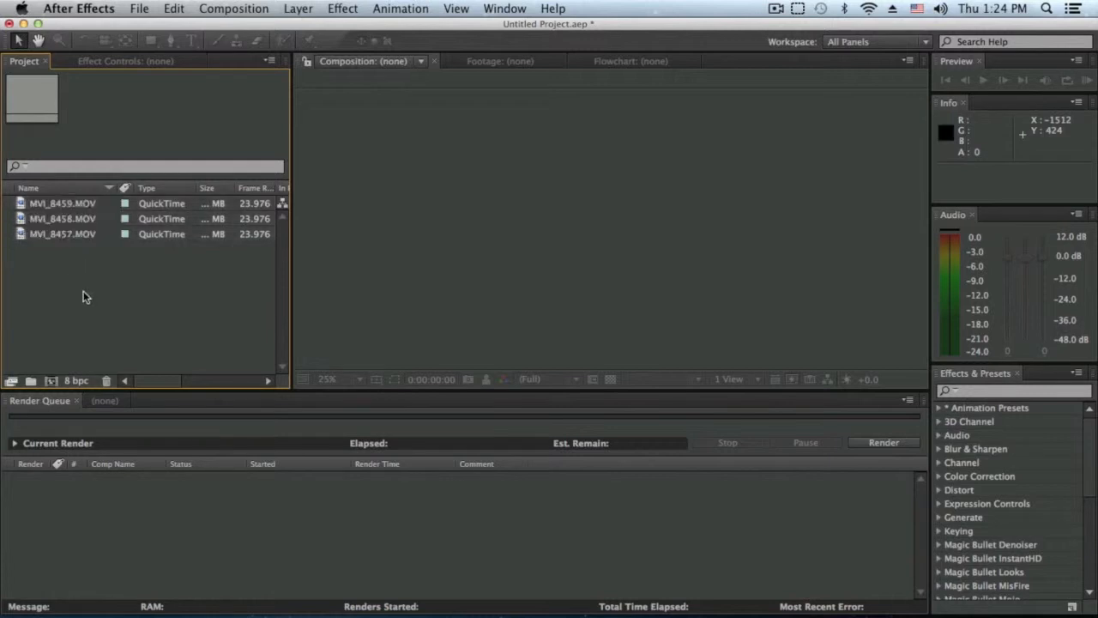
# - Create a new composition from the MVI_8457.MOV footage and inspect its noise up close
pyautogui.click(59, 204)
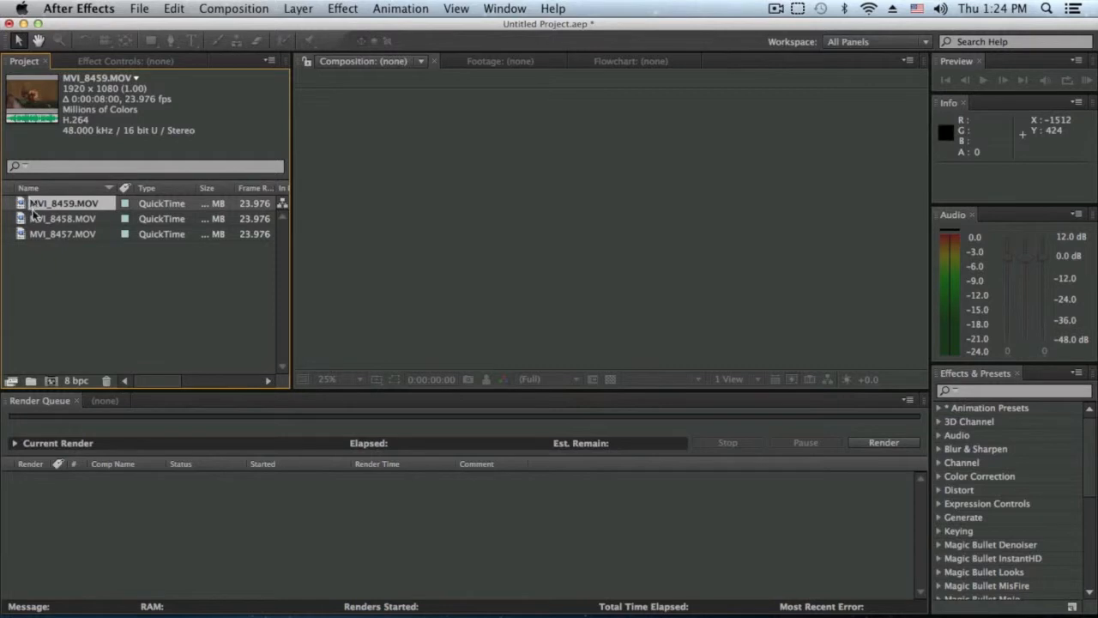
pyautogui.click(43, 235)
pyautogui.moveTo(41, 233); pyautogui.dragTo(44, 384)
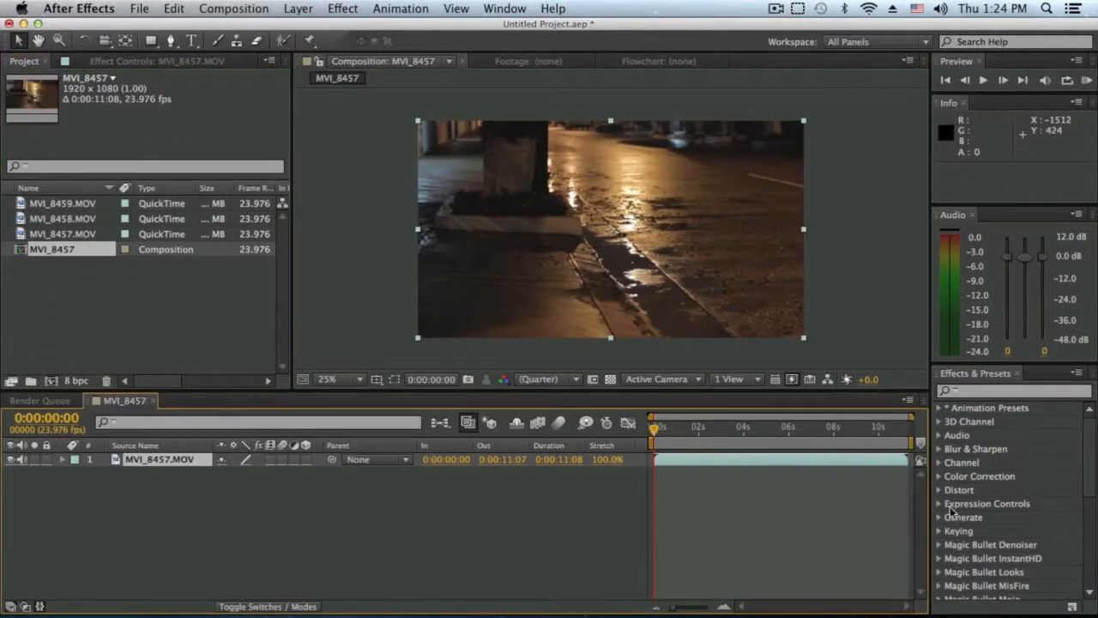
pyautogui.scroll(4, 703, 238)
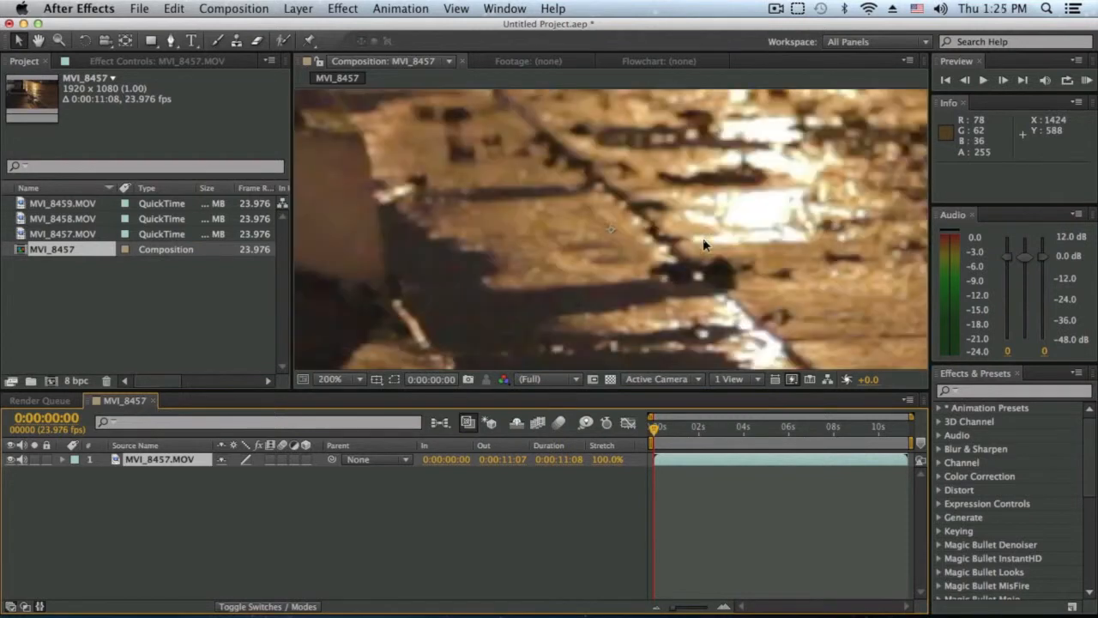
pyautogui.scroll(-2, 763, 252)
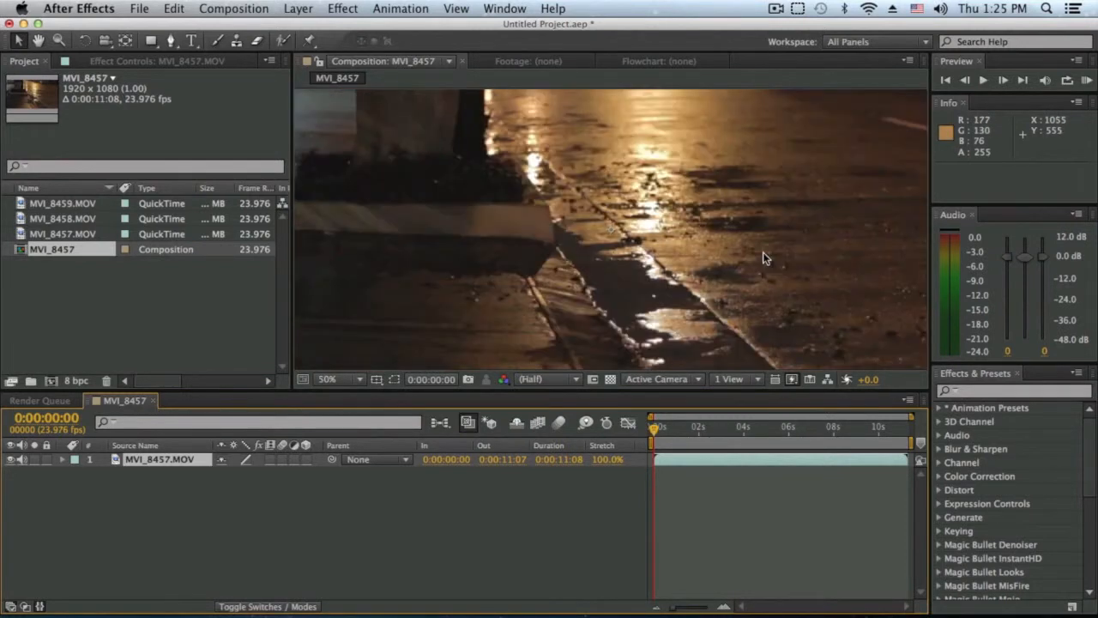
pyautogui.scroll(-2, 763, 251)
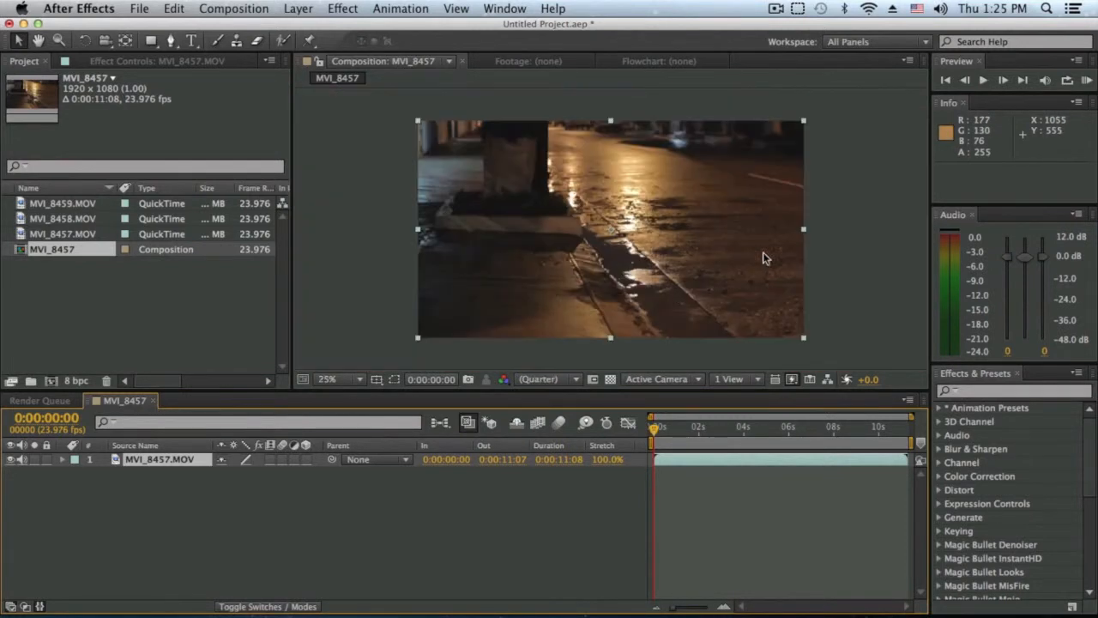
# - Apply the Neat Video Reduce Noise effect to the MVI_8457.MOV layer
pyautogui.click(334, 8)
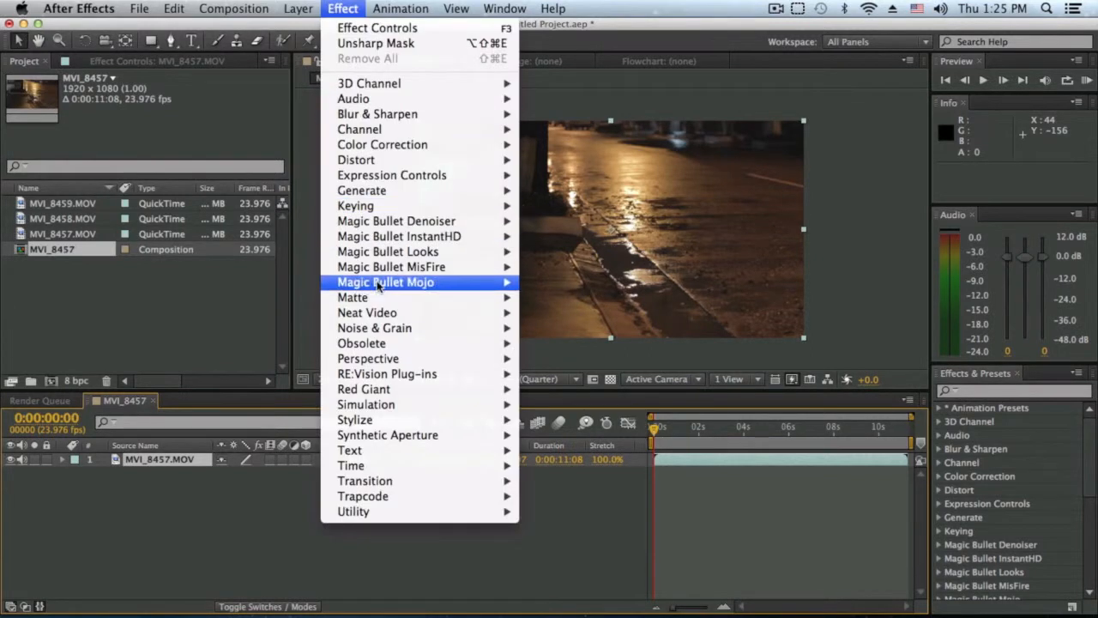
pyautogui.moveTo(383, 312)
pyautogui.click(607, 315)
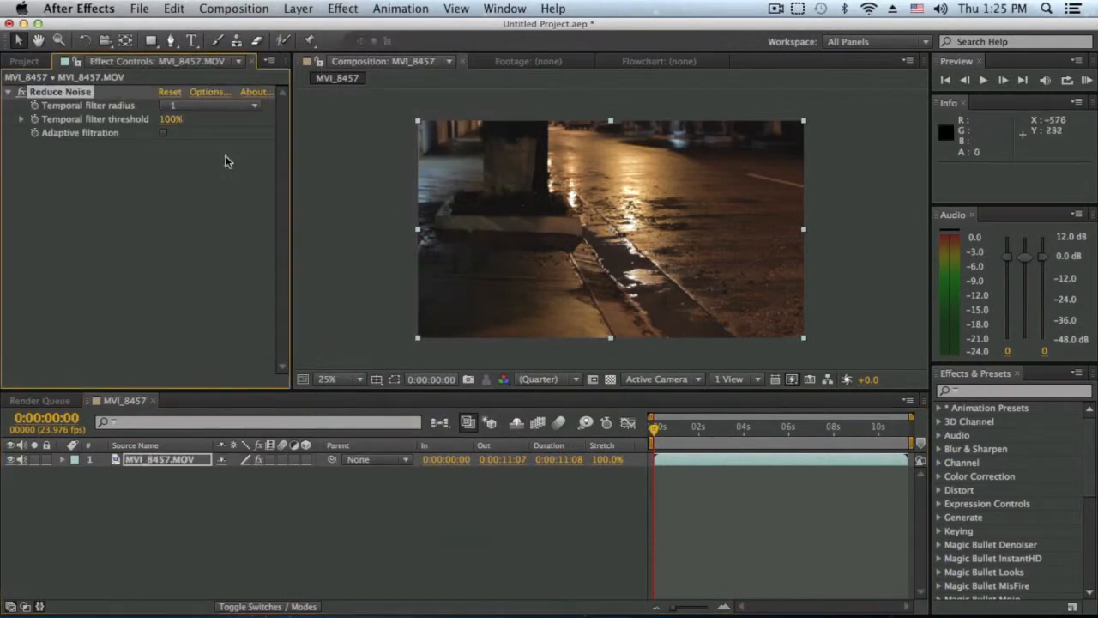
pyautogui.click(70, 189)
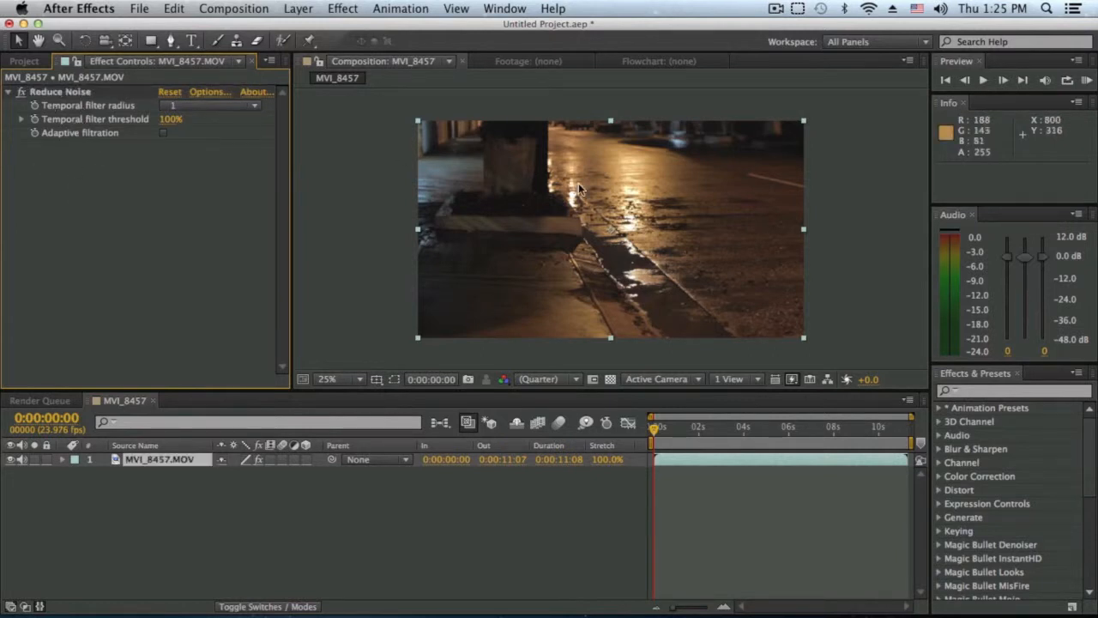
pyautogui.scroll(4, 579, 183)
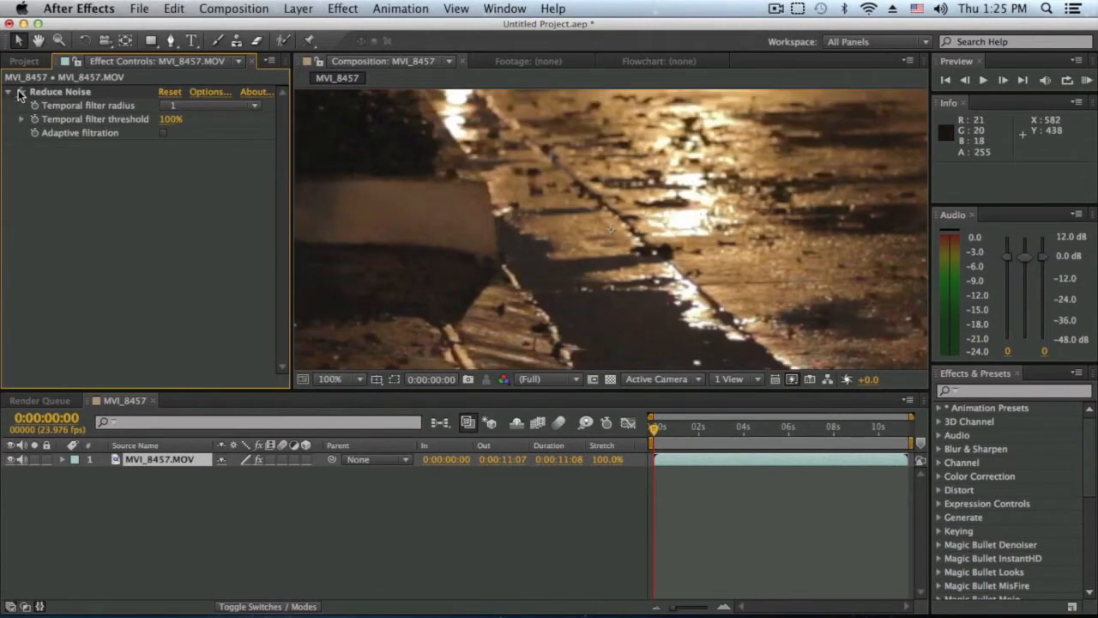
pyautogui.scroll(-4, 561, 176)
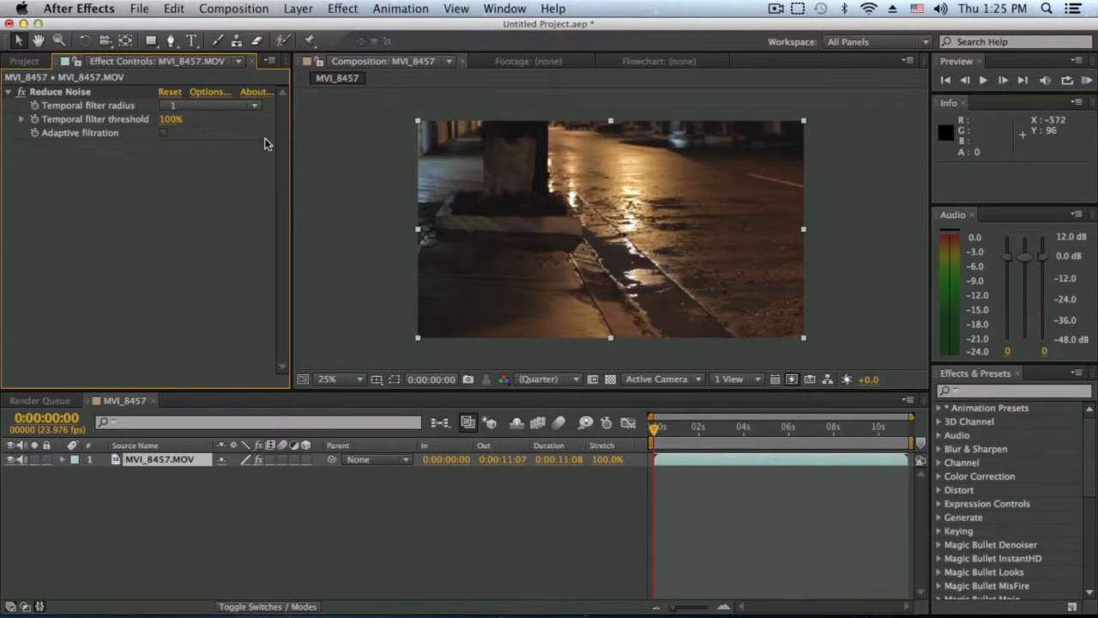
# - In the Reduce Noise options, build an auto noise profile from a hand-drawn sample area of about 130 × 128 px on the tree trunk
pyautogui.click(203, 92)
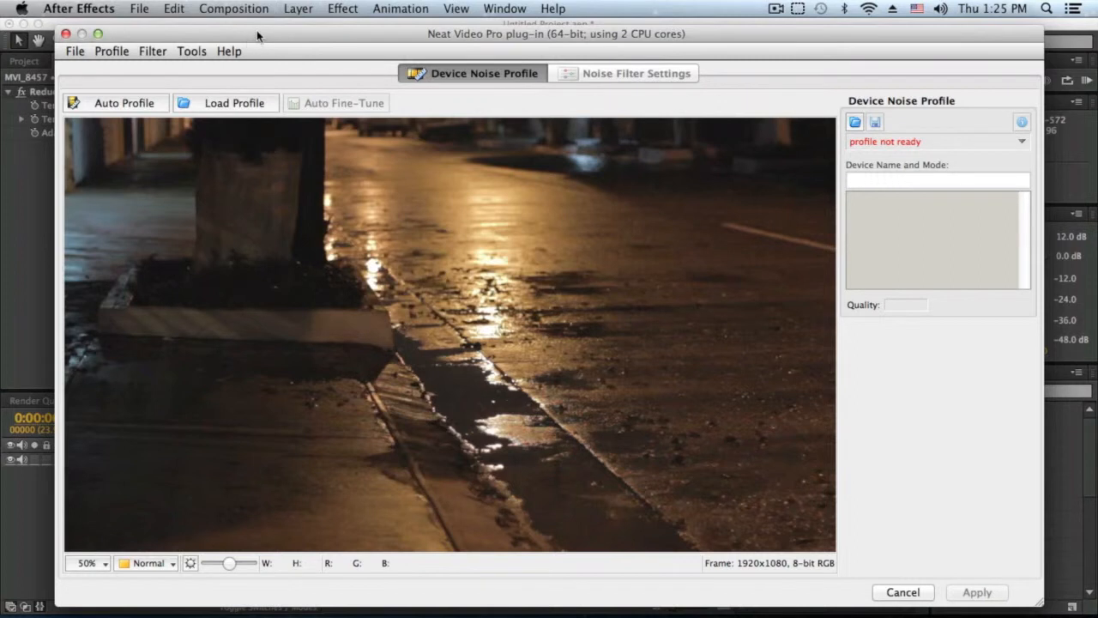
pyautogui.moveTo(257, 30); pyautogui.dragTo(254, 23)
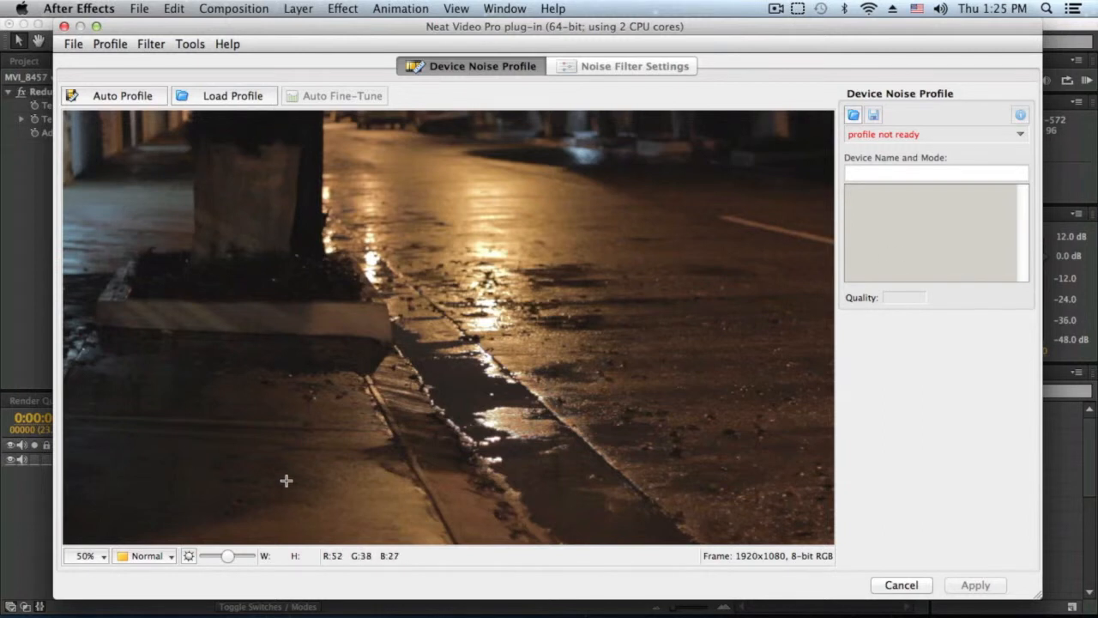
pyautogui.click(150, 97)
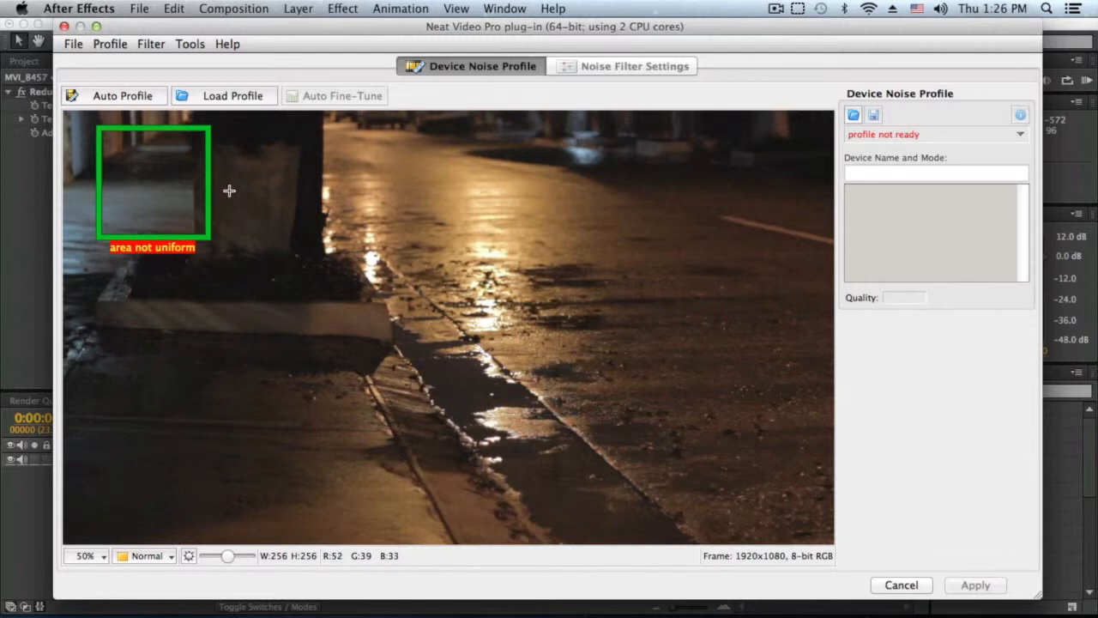
pyautogui.moveTo(221, 170); pyautogui.dragTo(276, 227)
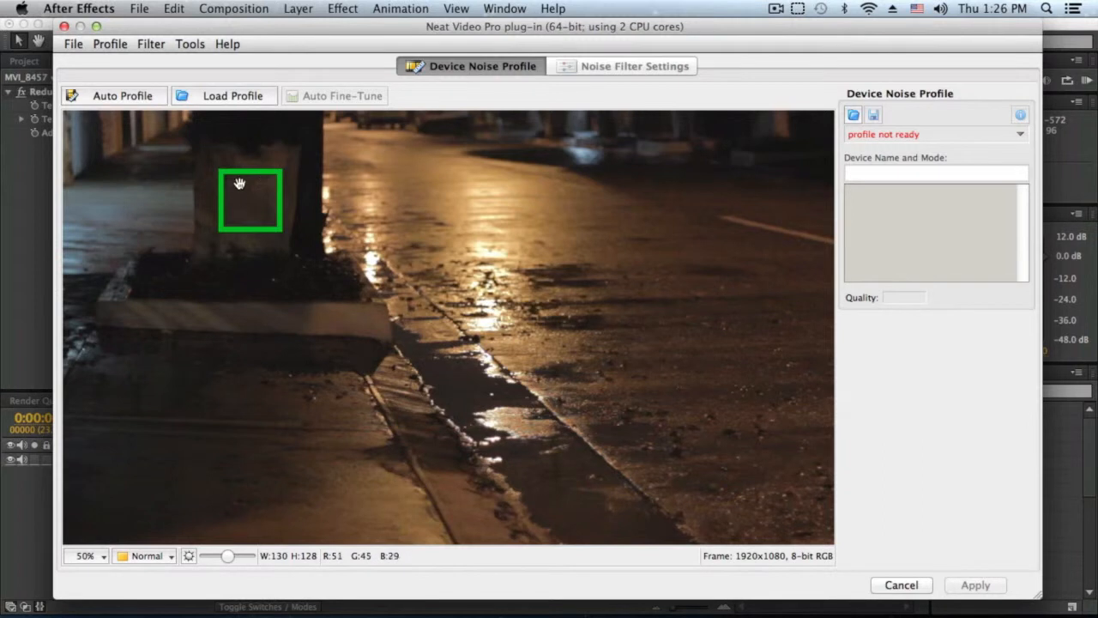
pyautogui.click(109, 100)
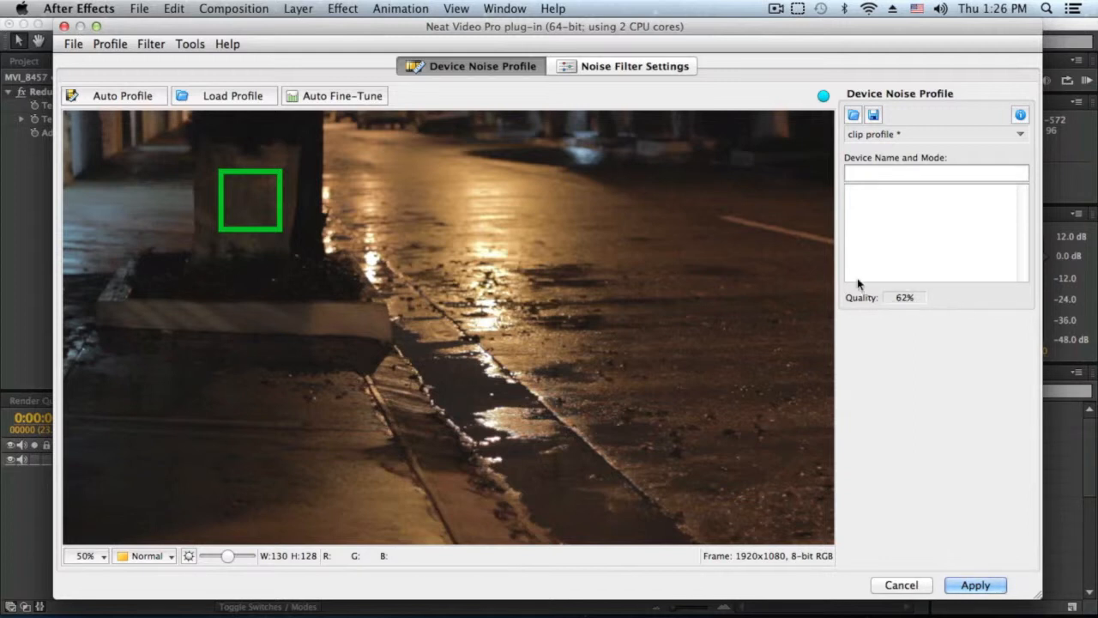
# - Compare the filtered and original frame repeatedly in the Noise Filter Settings preview at 100% magnification
pyautogui.click(636, 68)
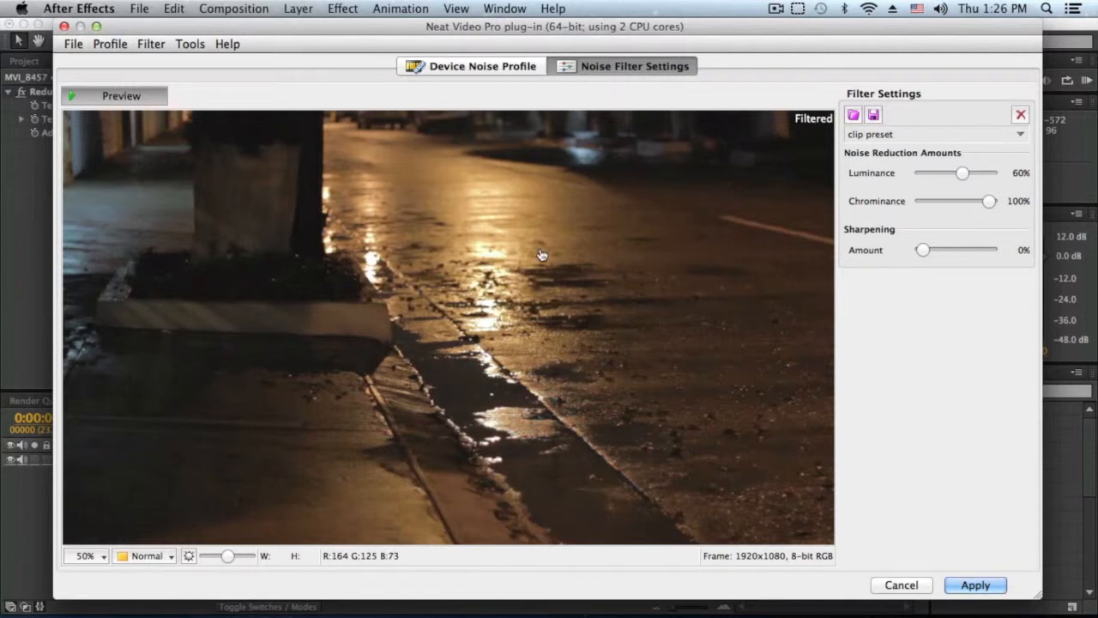
pyautogui.scroll(1, 541, 254)
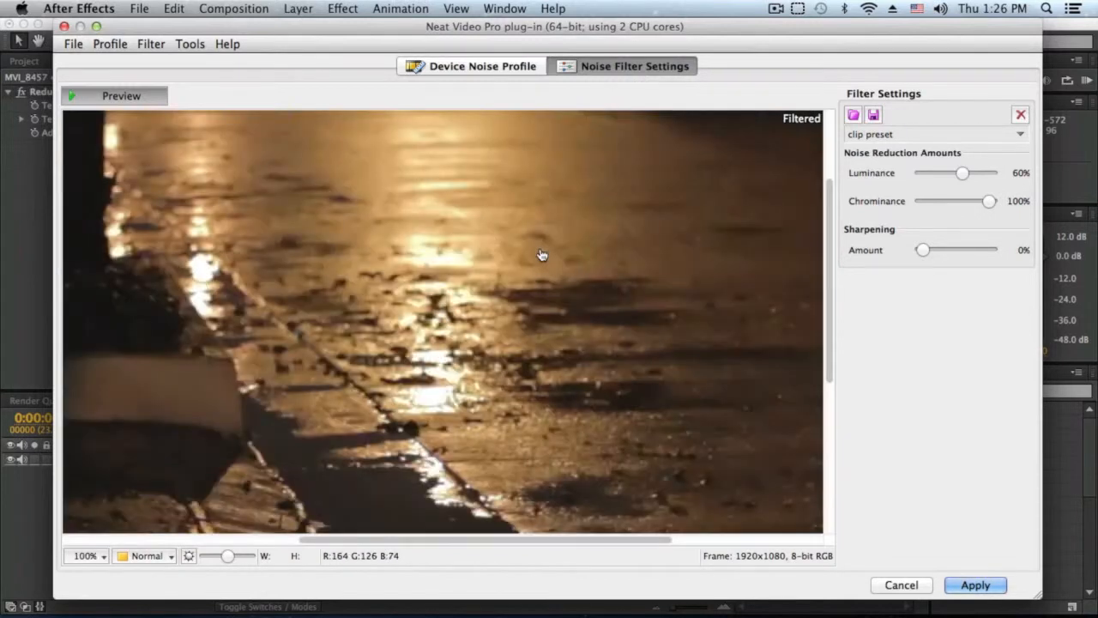
pyautogui.click(111, 98)
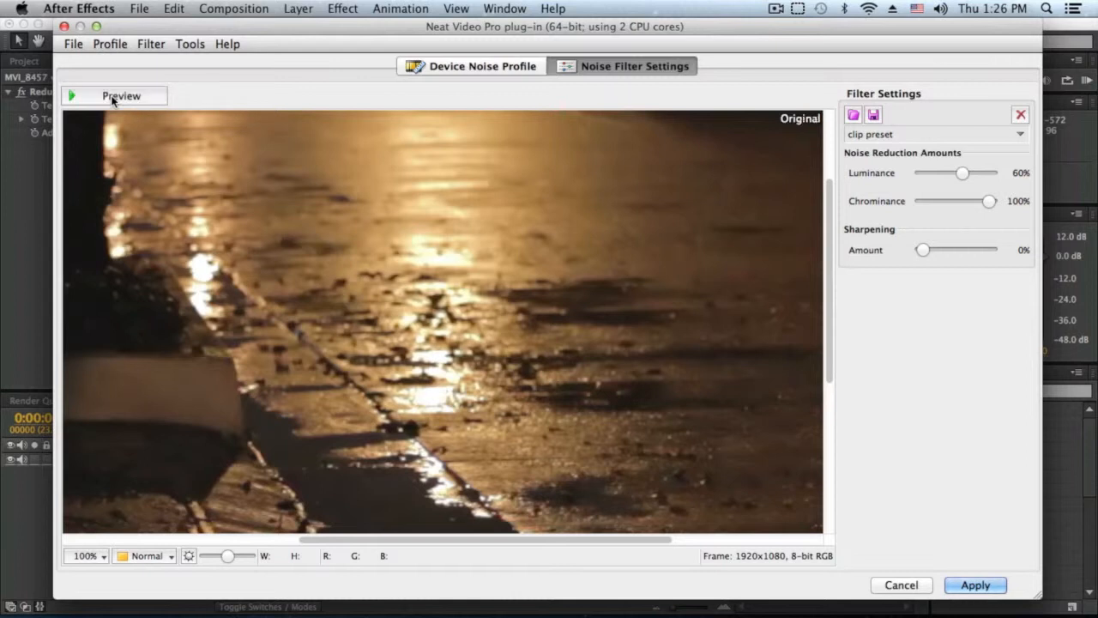
pyautogui.click(111, 99)
pyautogui.click(112, 98)
pyautogui.click(111, 98)
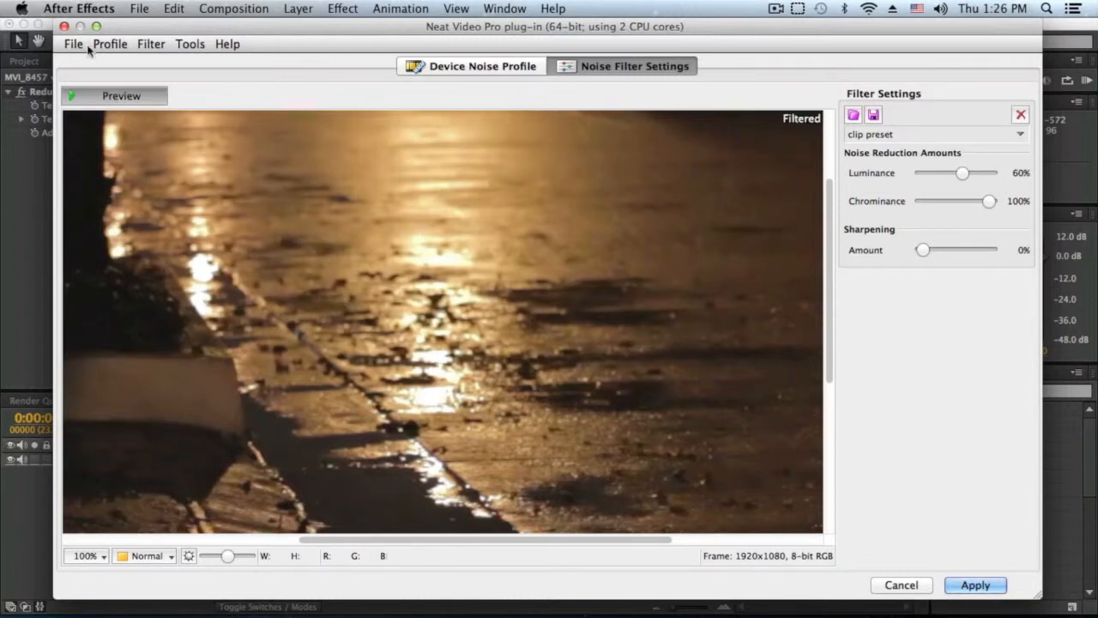
pyautogui.click(117, 94)
pyautogui.click(117, 94)
pyautogui.click(115, 93)
pyautogui.click(116, 94)
pyautogui.click(116, 93)
pyautogui.click(116, 93)
pyautogui.click(88, 100)
pyautogui.click(89, 101)
pyautogui.click(103, 98)
pyautogui.click(102, 100)
pyautogui.scroll(-1, 531, 302)
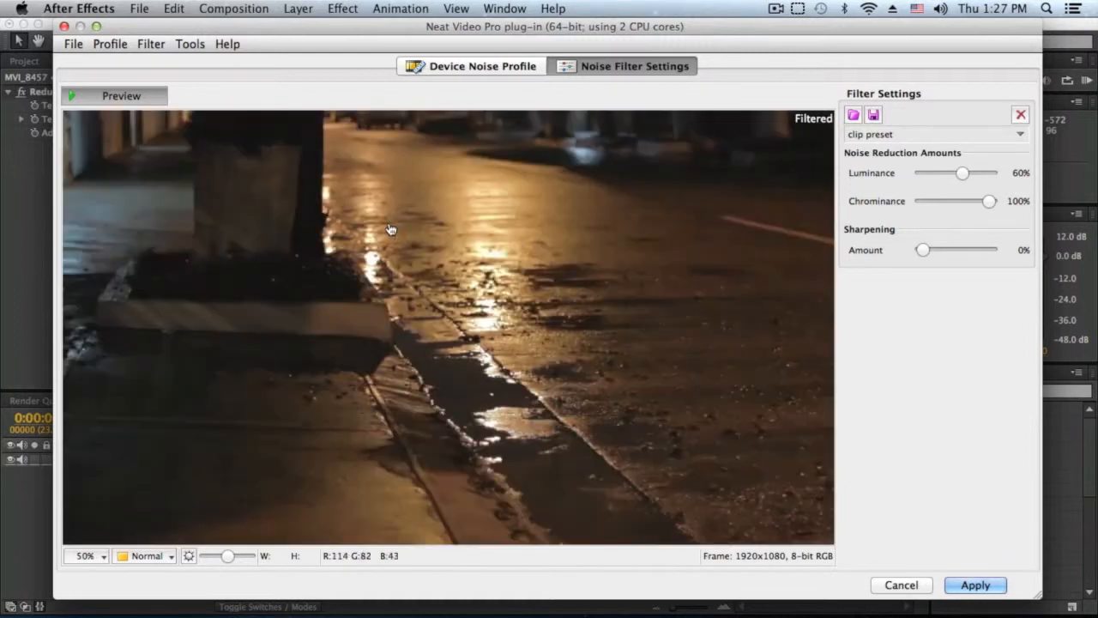
# - Apply the Neat Video filter settings to the MVI_8457.MOV layer and check the denoised frame in the composition
pyautogui.click(1019, 173)
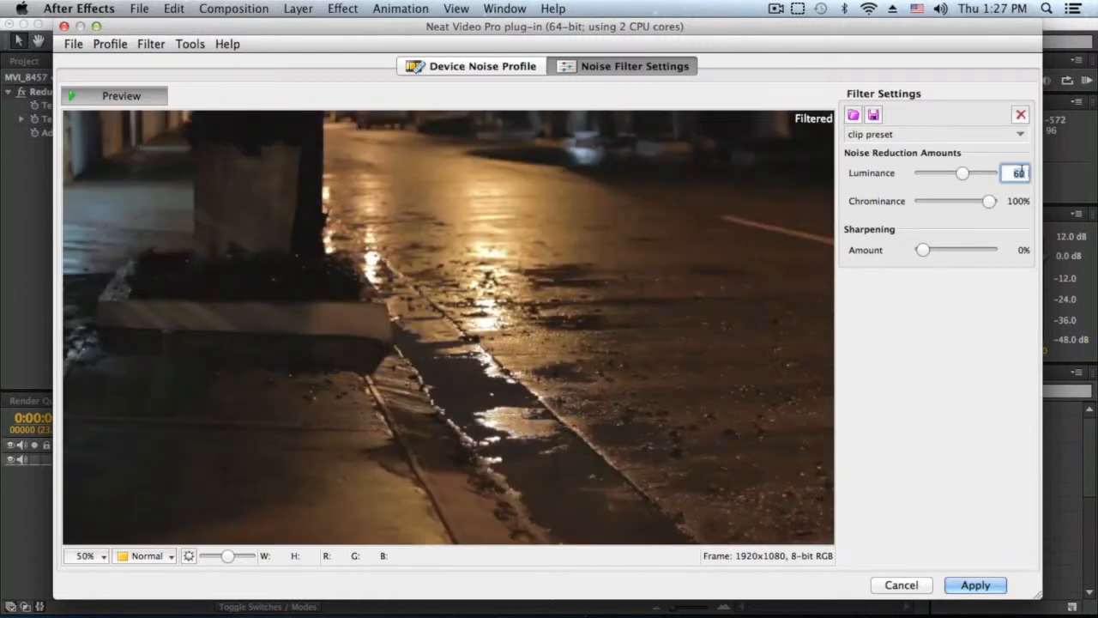
pyautogui.press('Return')
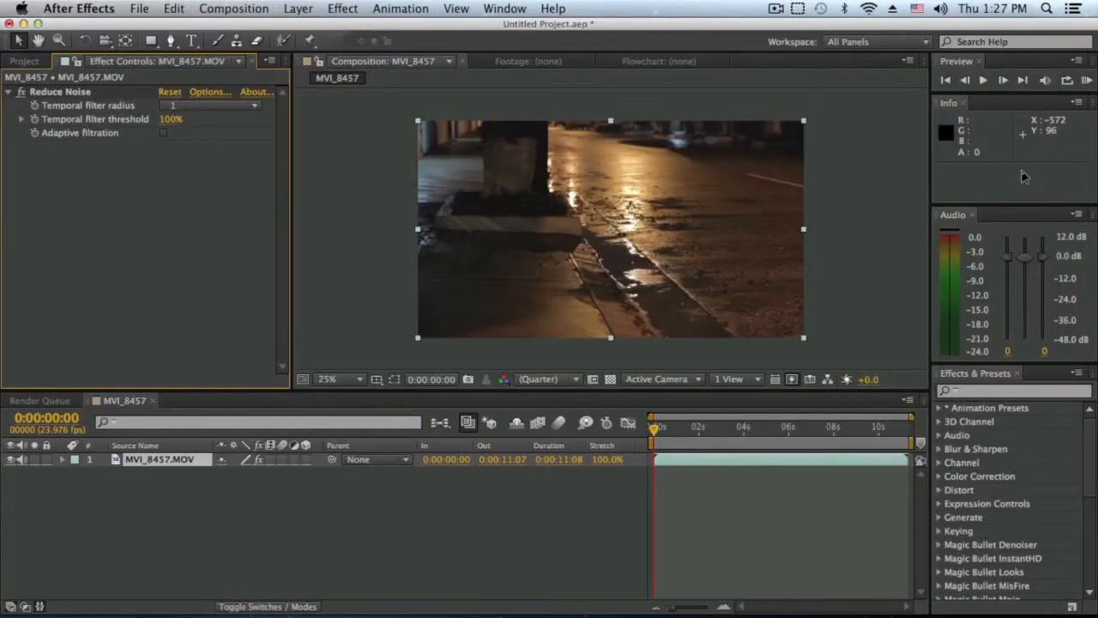
pyautogui.press('/')
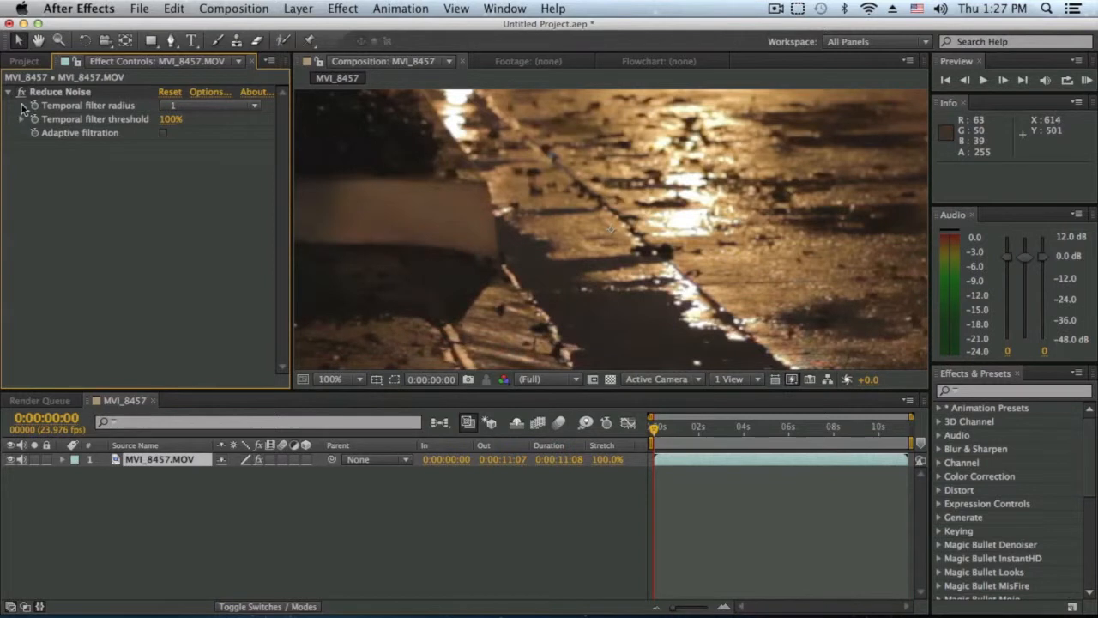
pyautogui.scroll(-4, 731, 222)
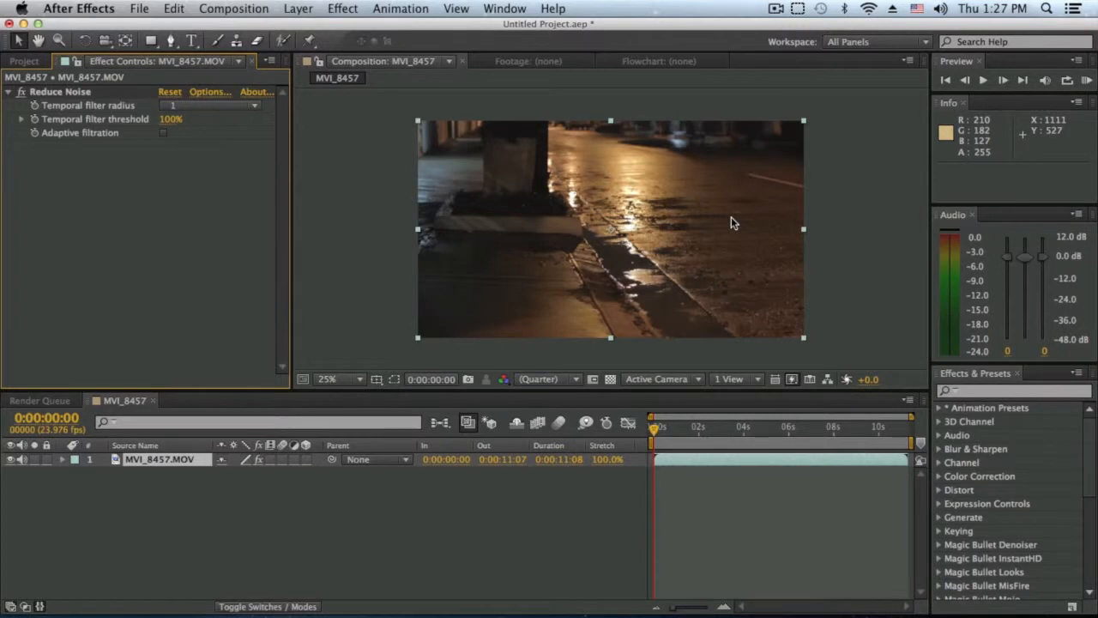
pyautogui.scroll(2, 731, 216)
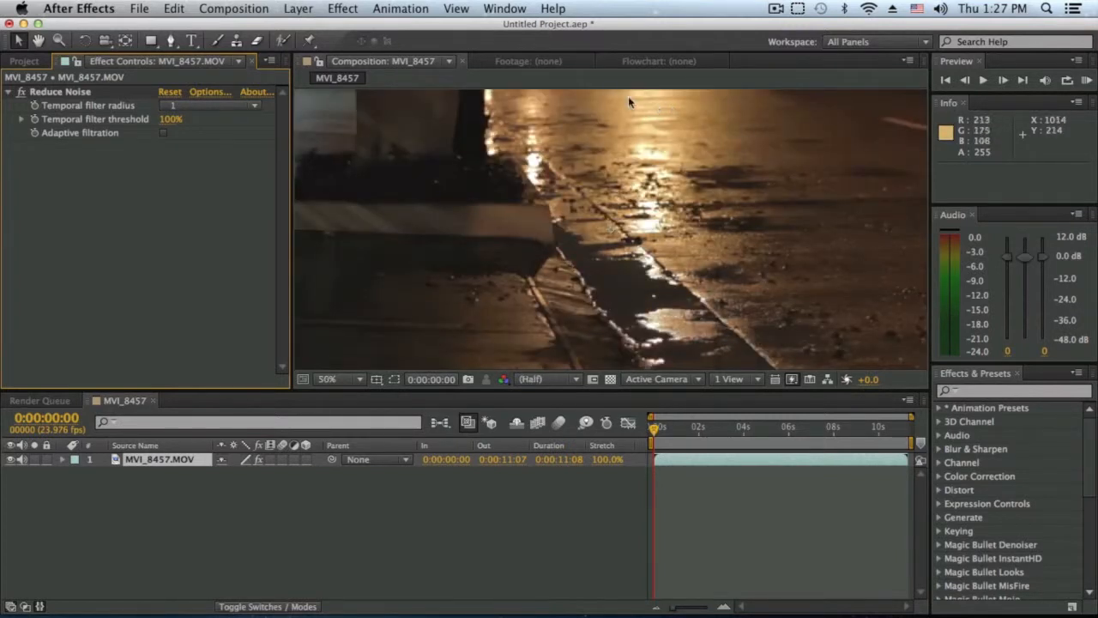
pyautogui.scroll(-2, 634, 142)
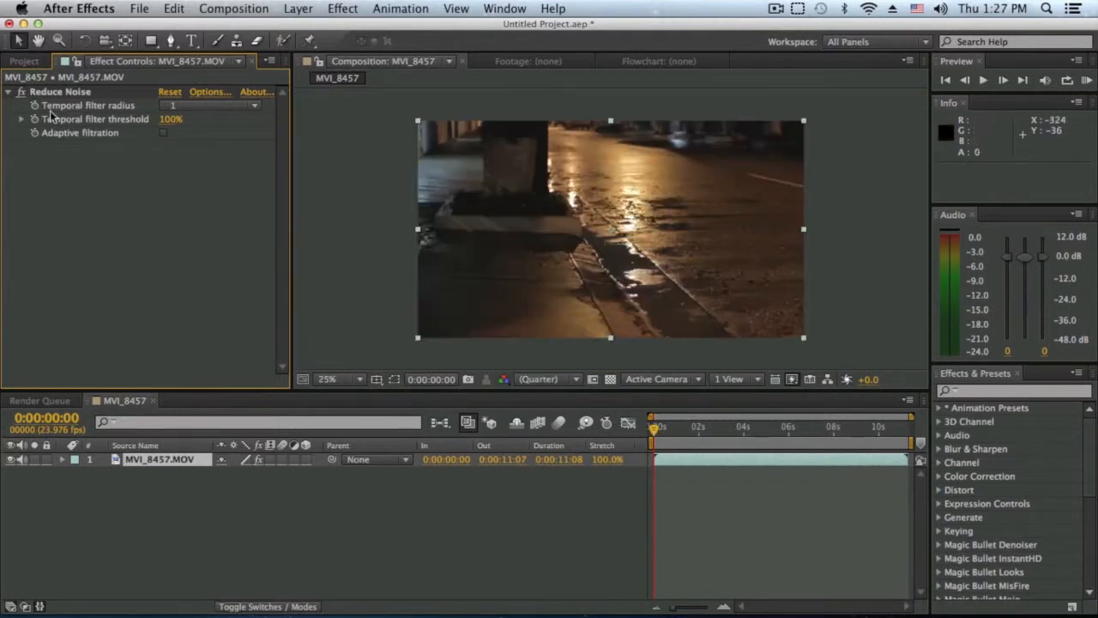
pyautogui.click(221, 112)
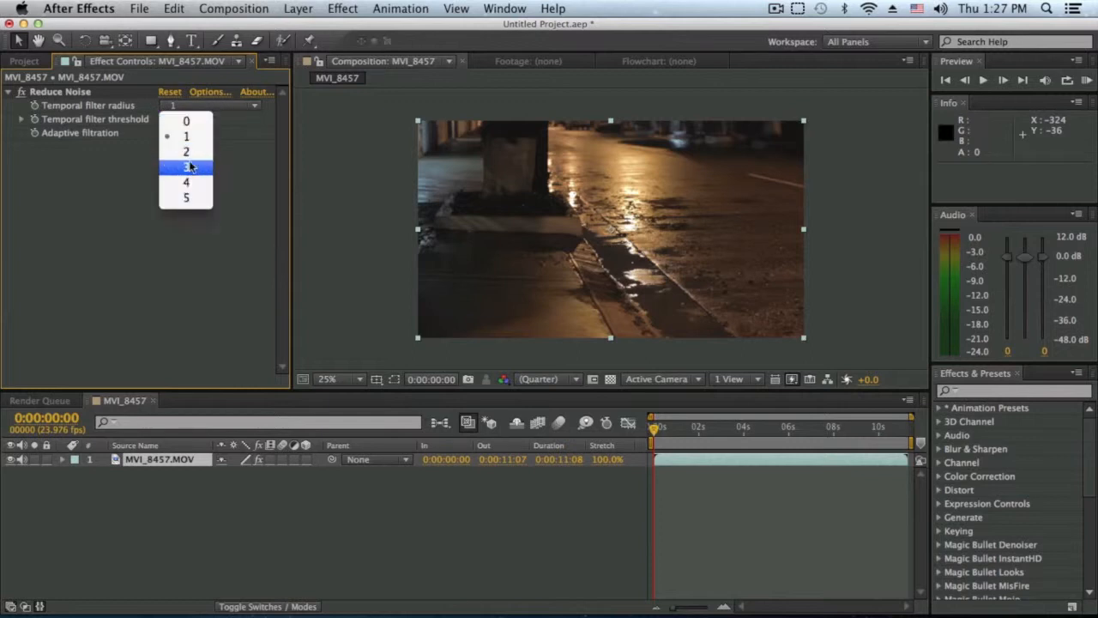
pyautogui.click(251, 199)
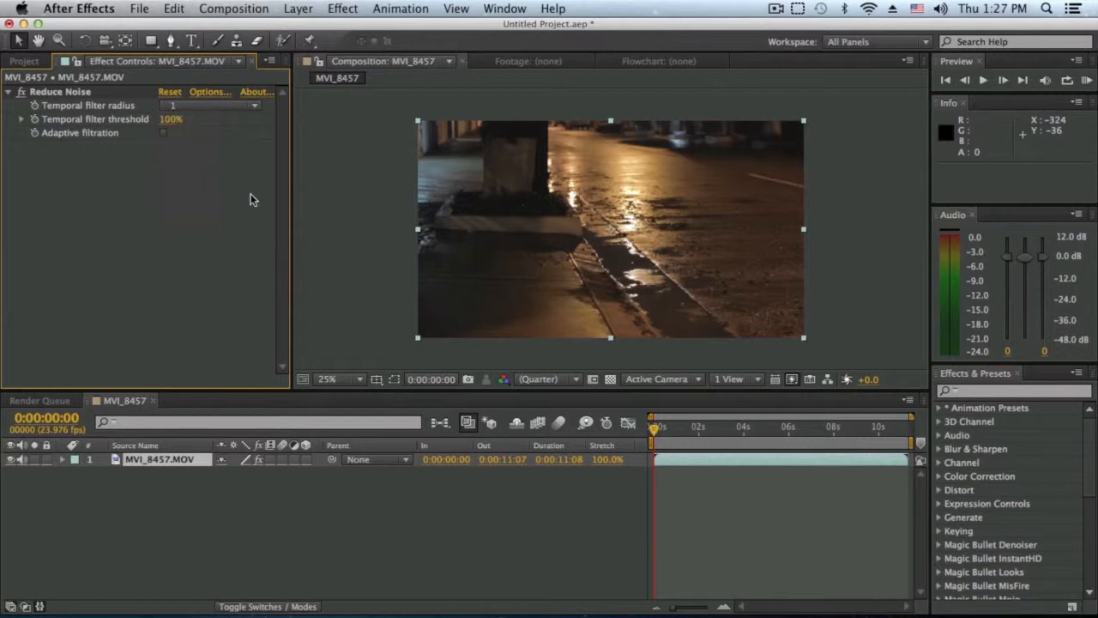
pyautogui.click(188, 100)
pyautogui.click(245, 202)
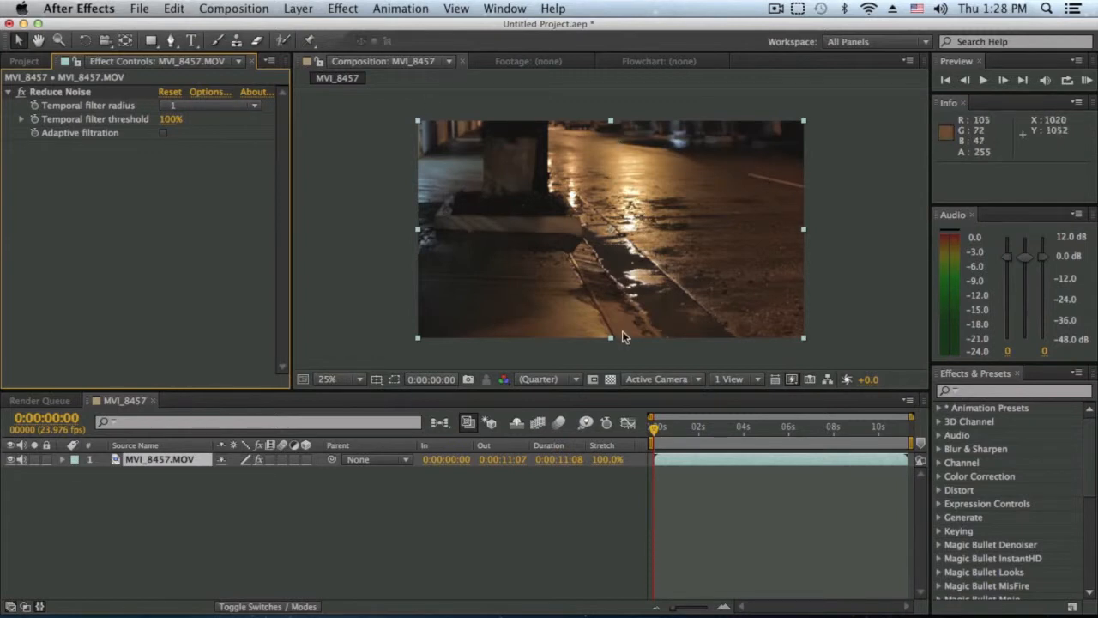
# - Try a temporal filter radius of 2 in the Reduce Noise effect and return it to 1
pyautogui.click(177, 106)
pyautogui.click(186, 152)
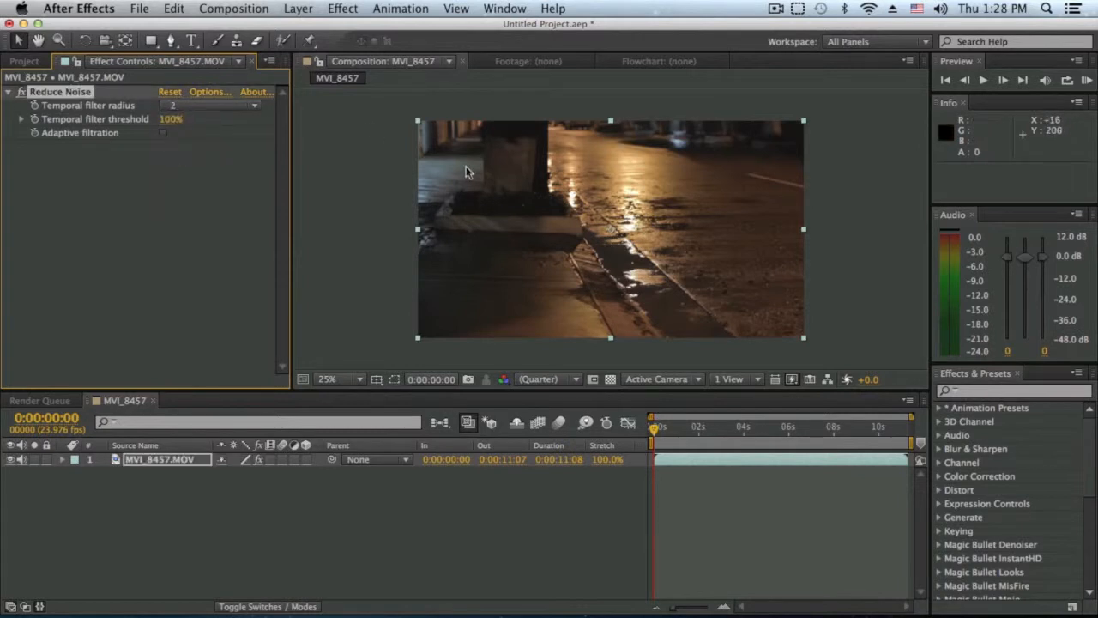
pyautogui.click(242, 105)
pyautogui.click(204, 136)
# - Review the noise reduction and sharpening amounts in the Reduce Noise options' filter settings and apply them as they are
pyautogui.click(210, 91)
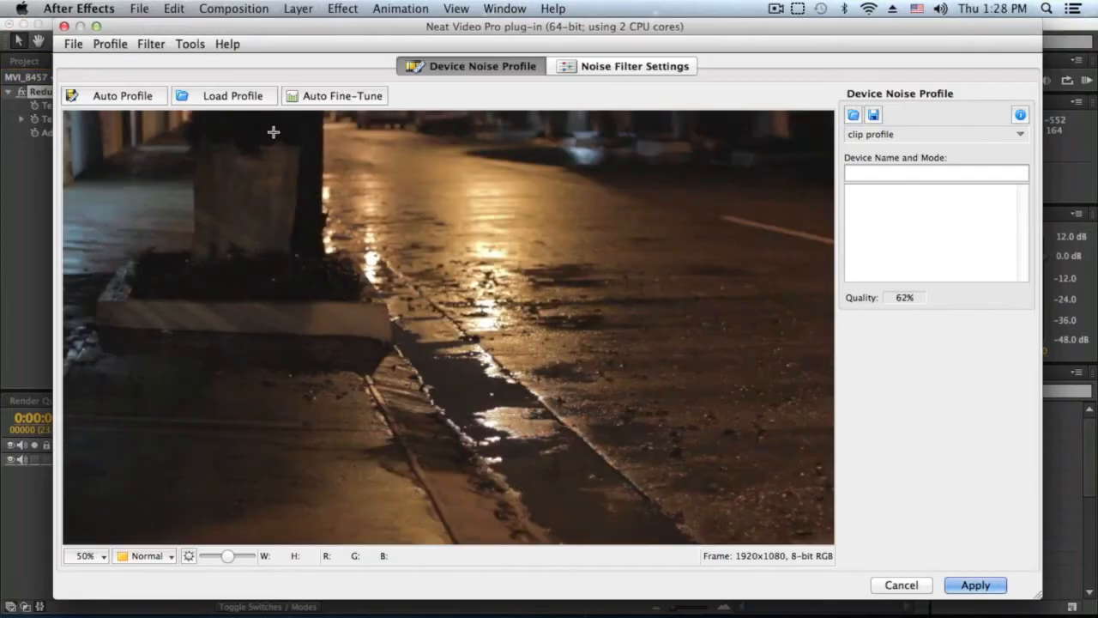
pyautogui.click(621, 75)
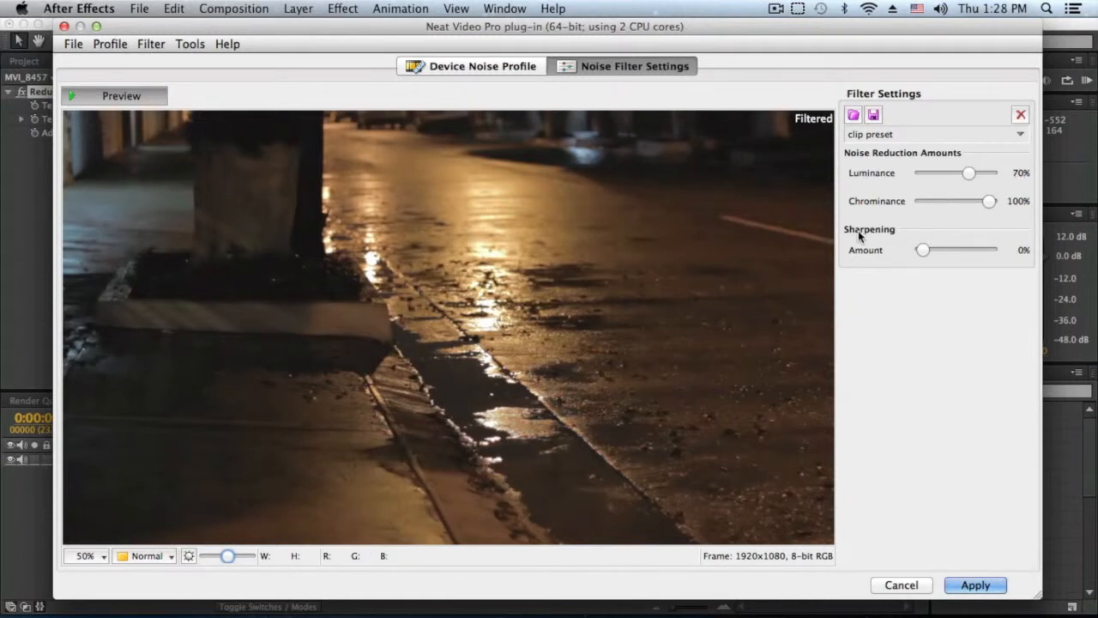
pyautogui.click(975, 584)
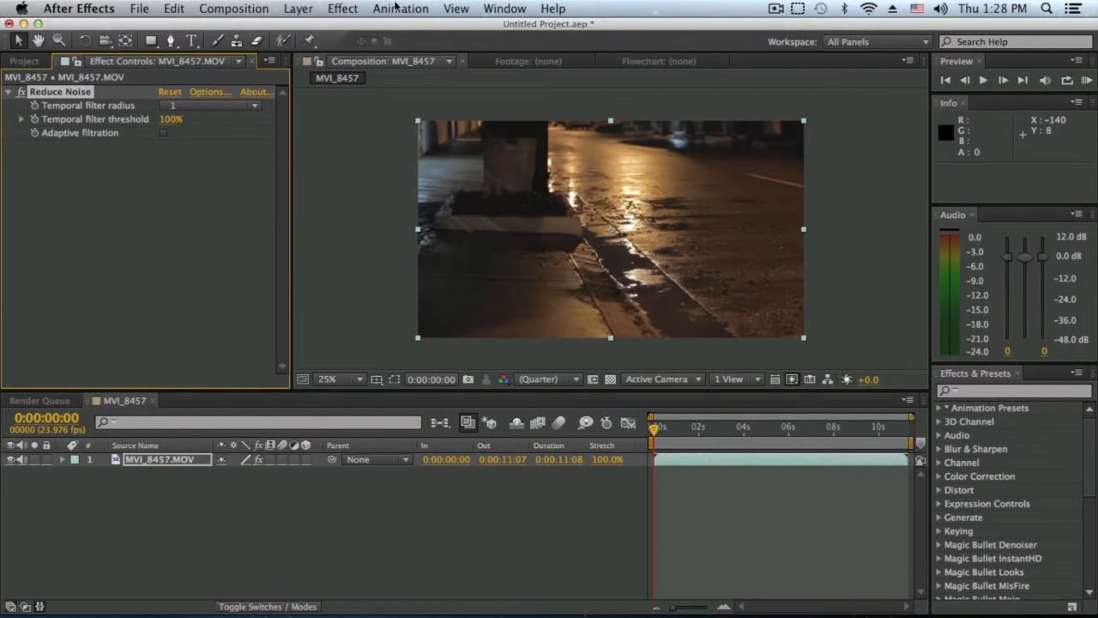
# - Add the Unsharp Mask effect to the MVI_8457.MOV layer and set its Amount to 120
pyautogui.click(343, 9)
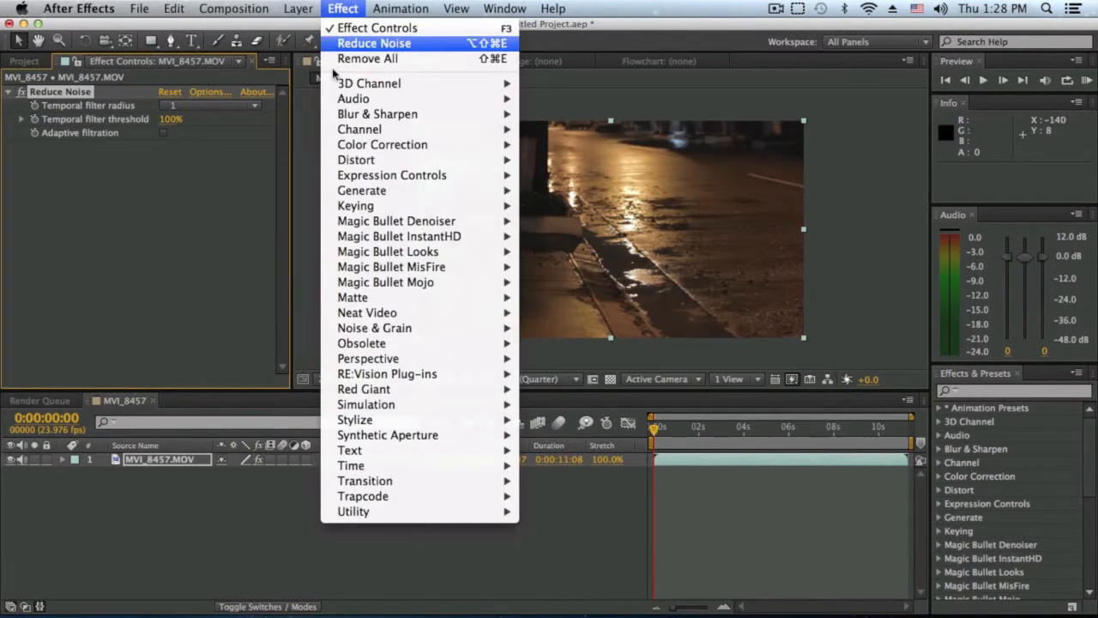
pyautogui.moveTo(340, 120)
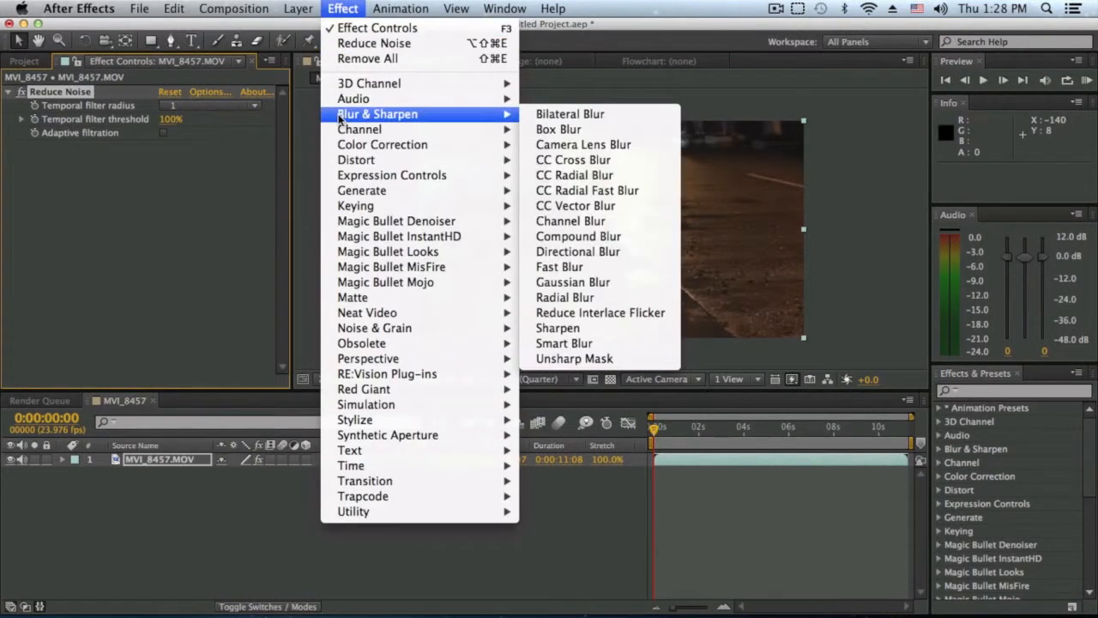
pyautogui.click(599, 359)
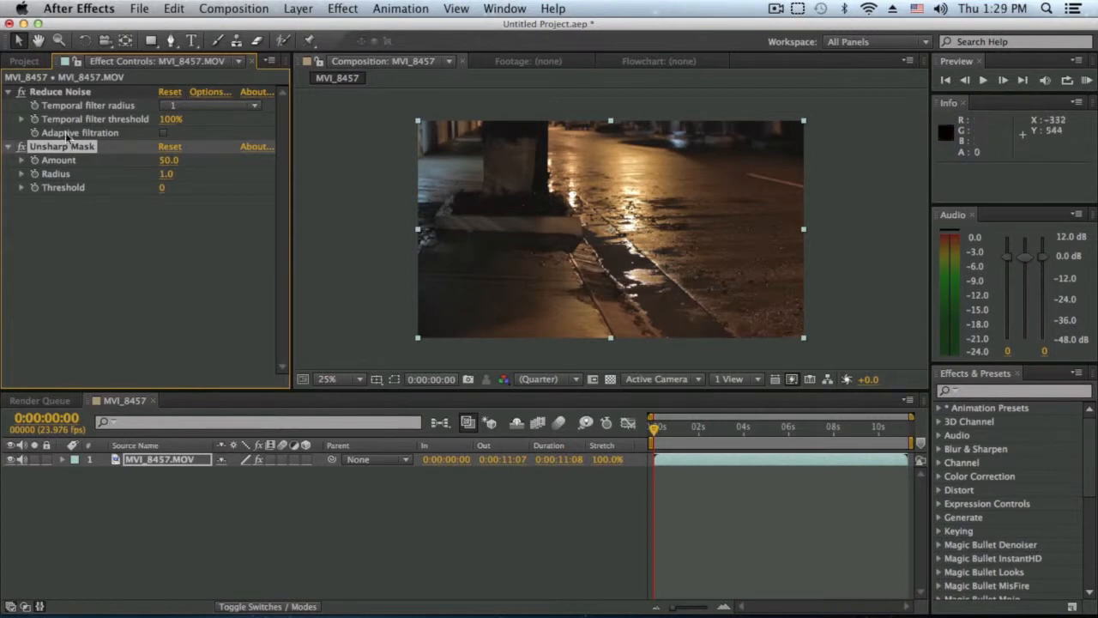
pyautogui.click(167, 161)
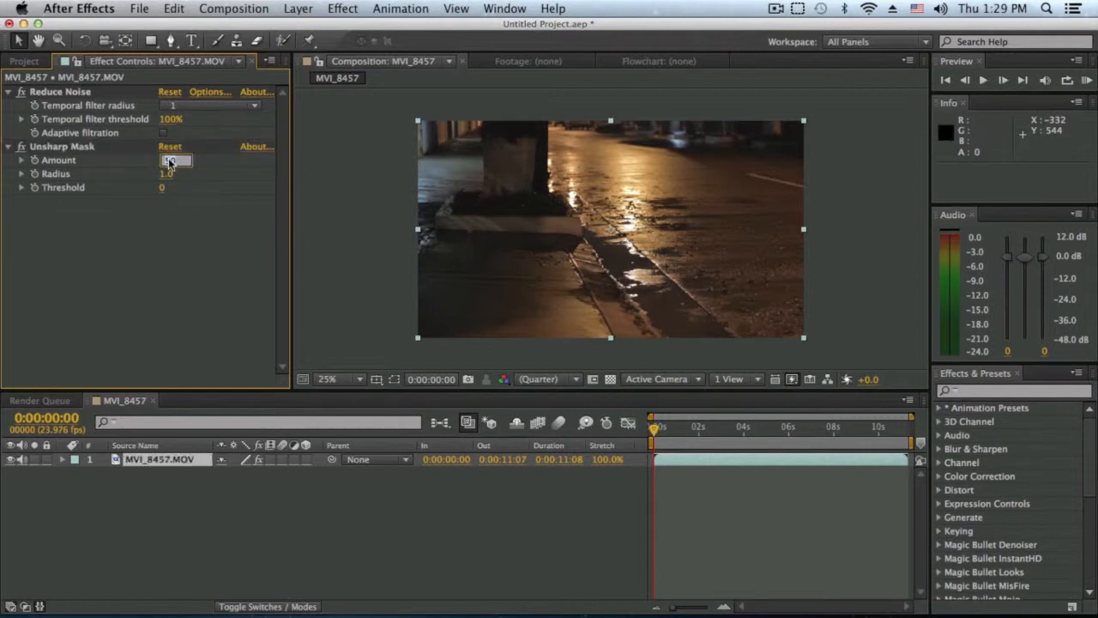
pyautogui.write('120')
pyautogui.press('Return')
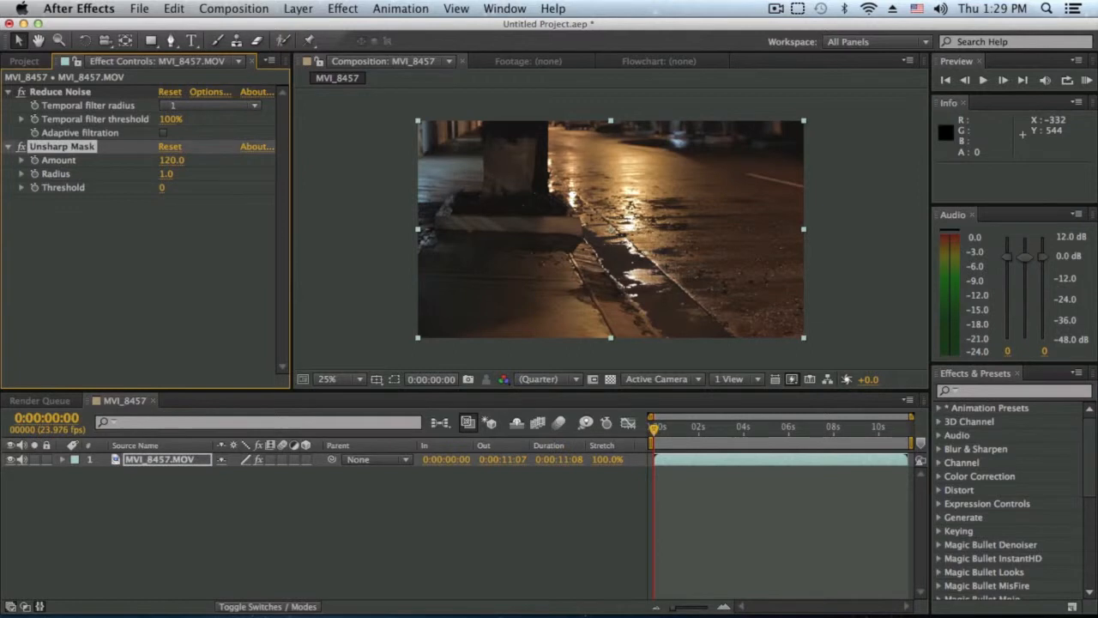
# - Set the Unsharp Mask radius to 1.2
pyautogui.scroll(1, 598, 232)
pyautogui.scroll(1, 491, 196)
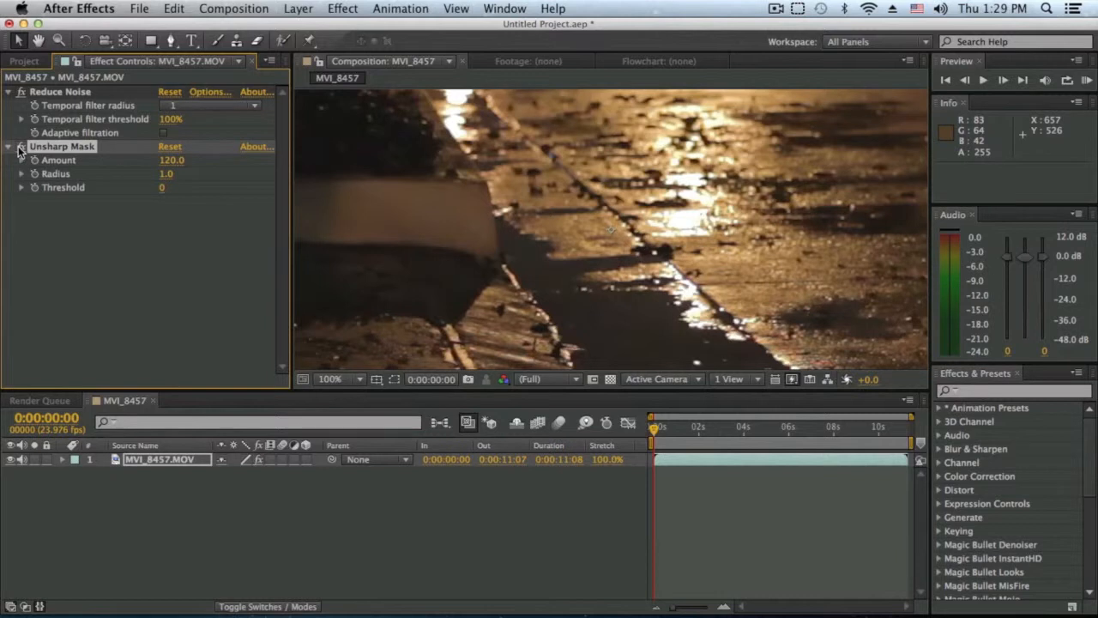
pyautogui.scroll(-3, 540, 184)
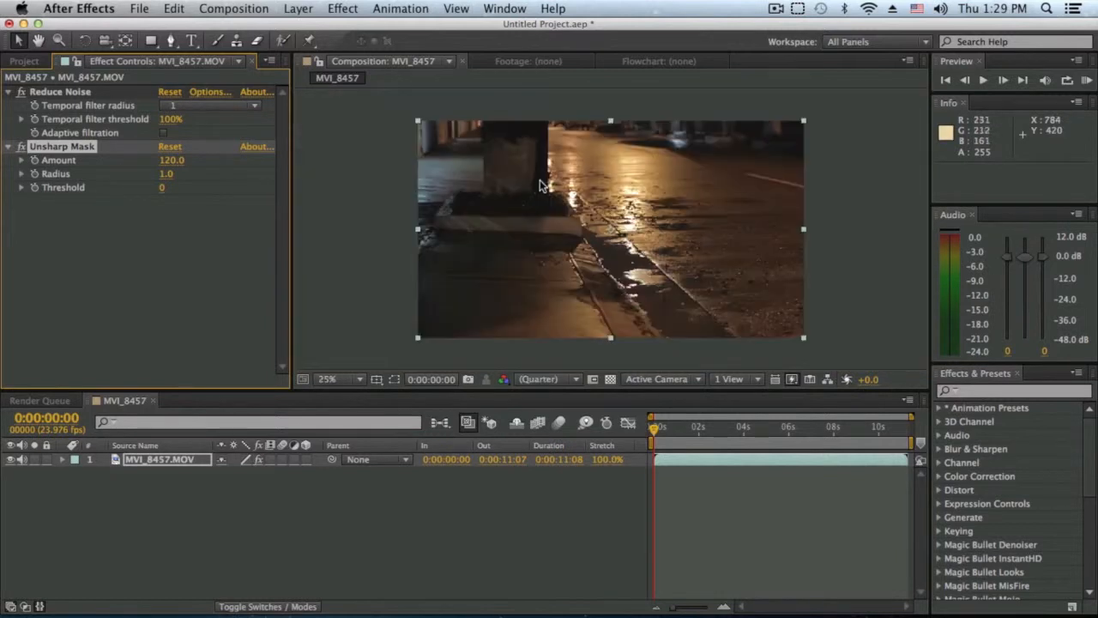
pyautogui.click(170, 175)
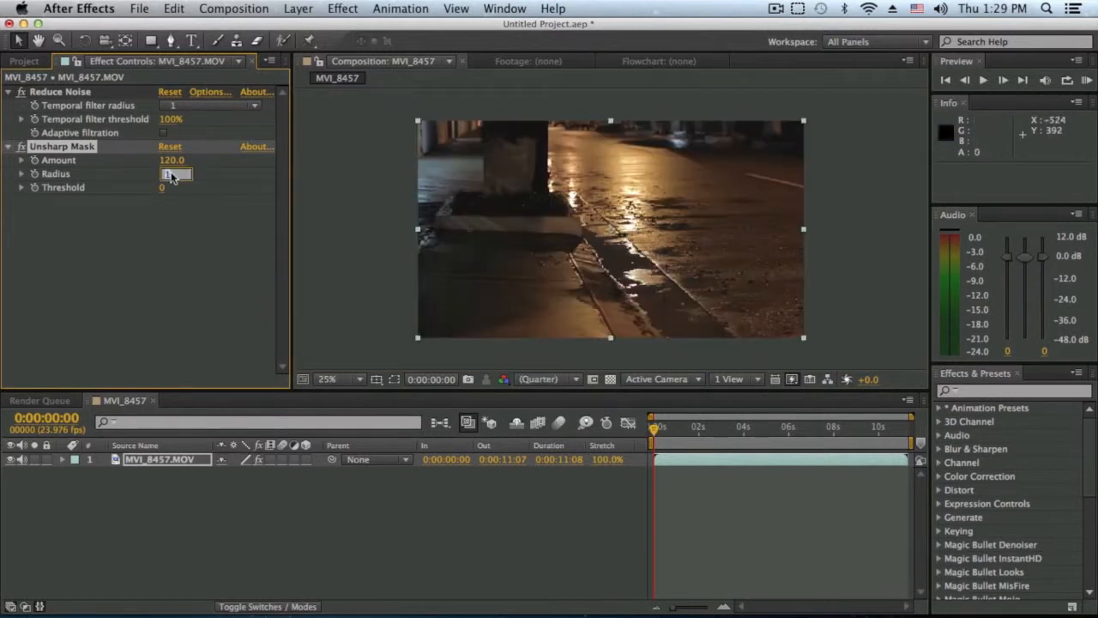
pyautogui.write('1.2')
pyautogui.press('Return')
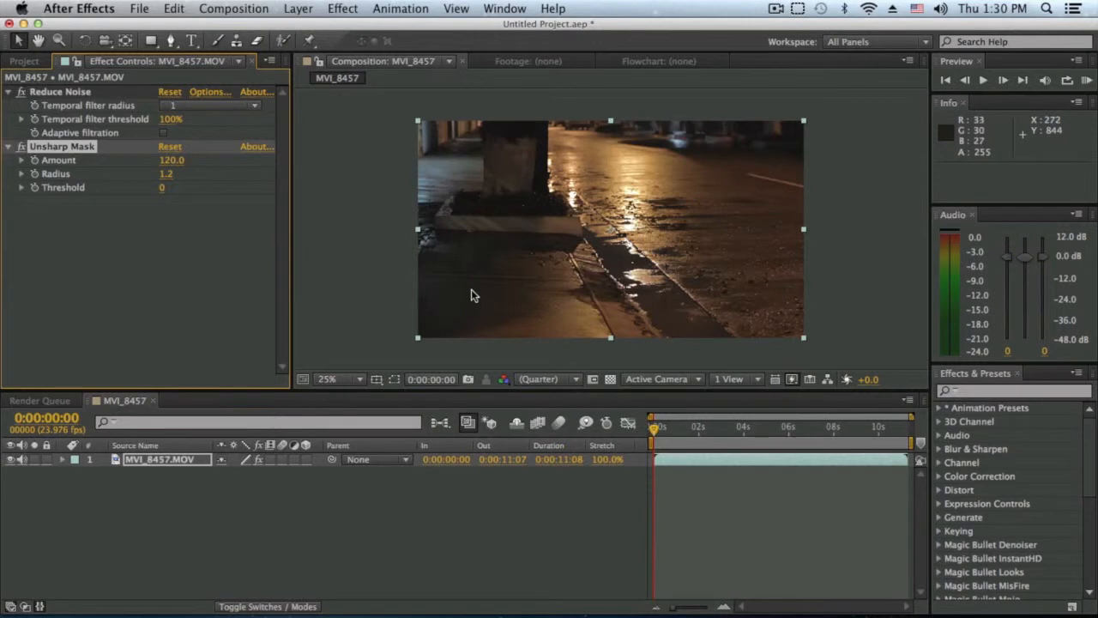
# - Compare the frame at 100% magnification by repeatedly switching the Reduce Noise effect off and on
pyautogui.press('.')
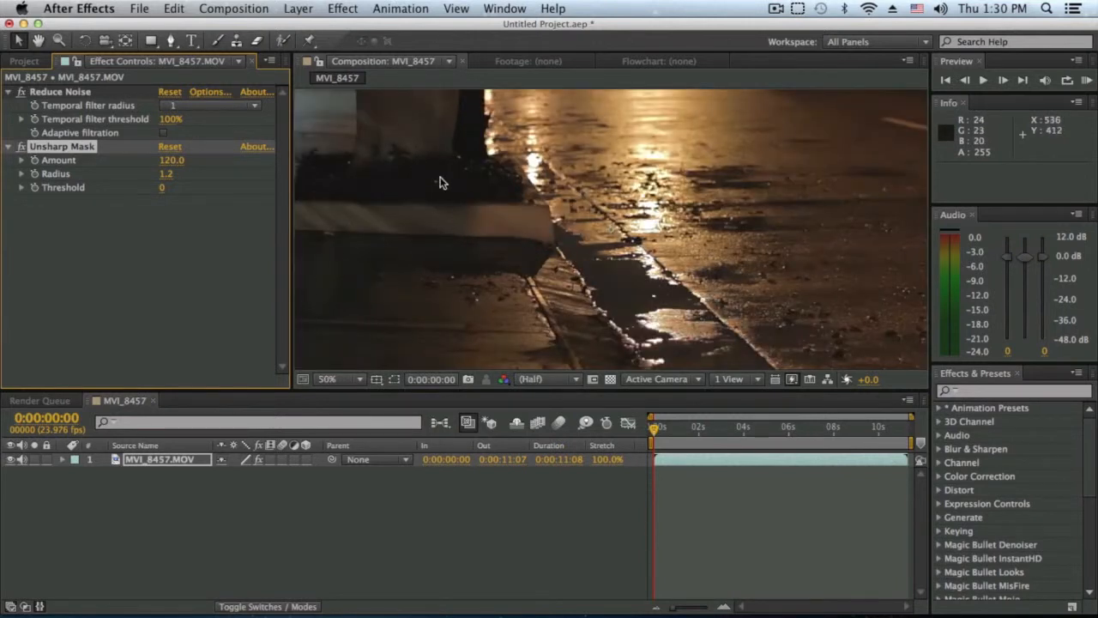
pyautogui.press(',')
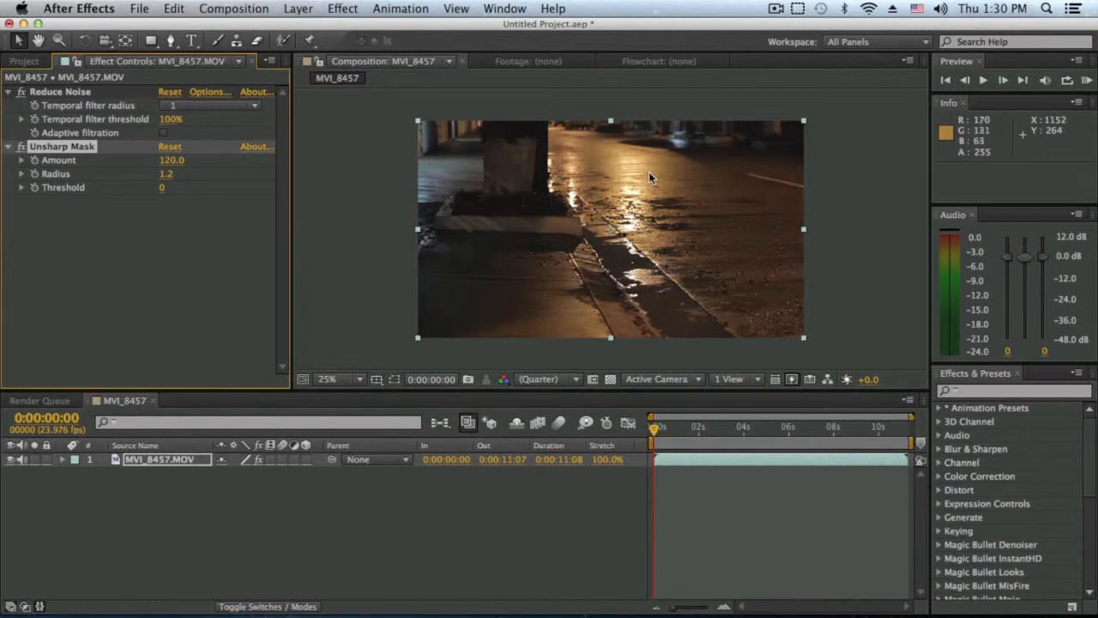
pyautogui.scroll(4, 624, 230)
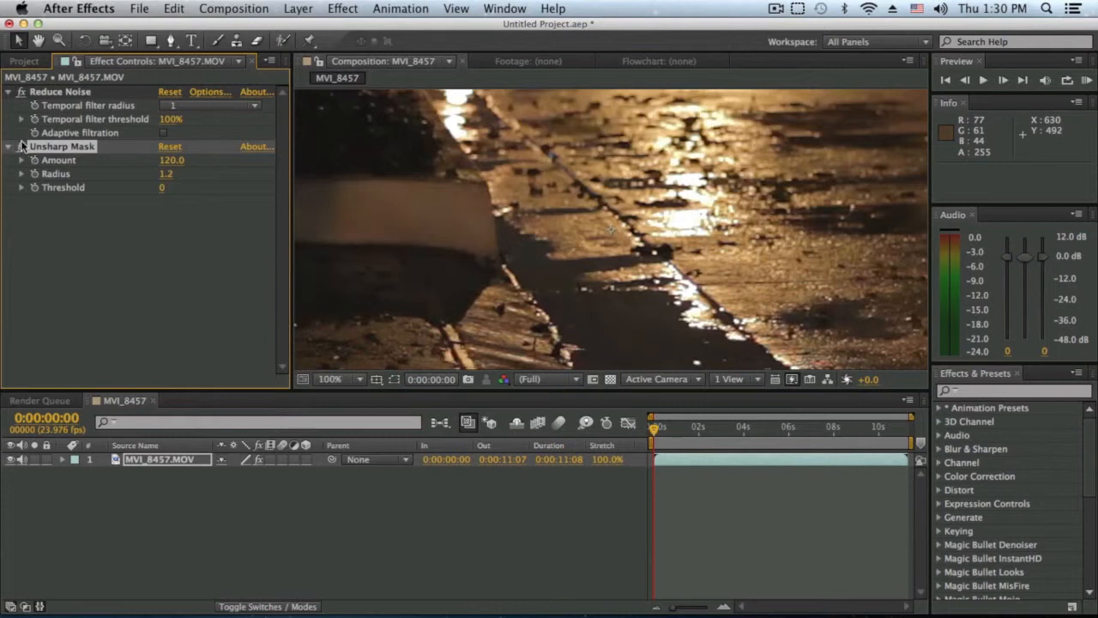
pyautogui.click(22, 91)
pyautogui.click(22, 91)
pyautogui.click(21, 91)
pyautogui.click(22, 91)
pyautogui.click(21, 91)
pyautogui.scroll(-4, 676, 306)
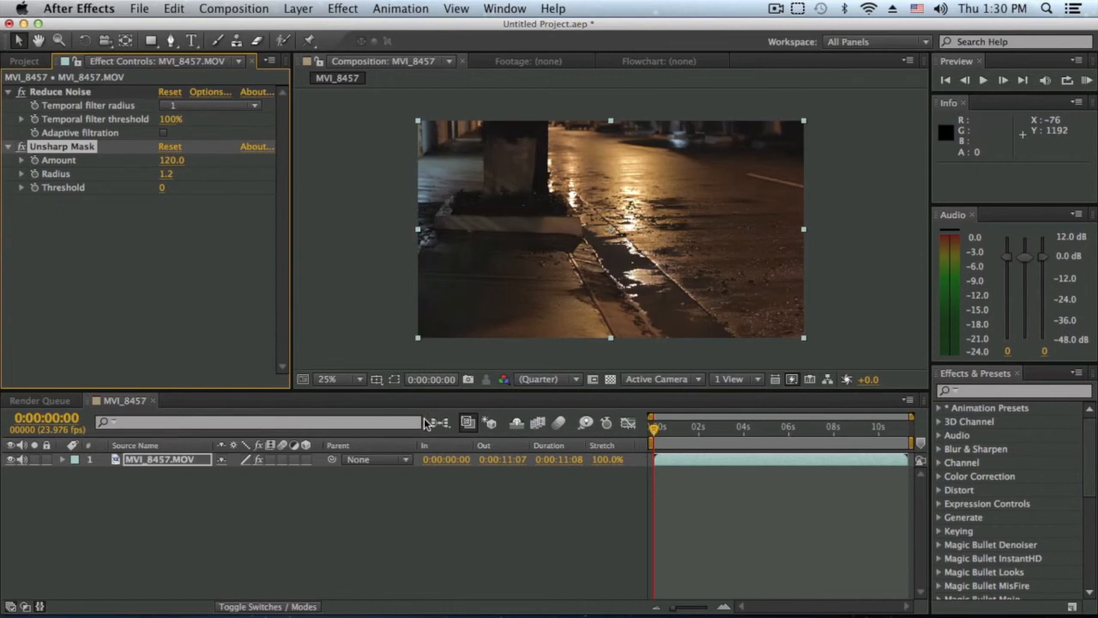
pyautogui.click(775, 10)
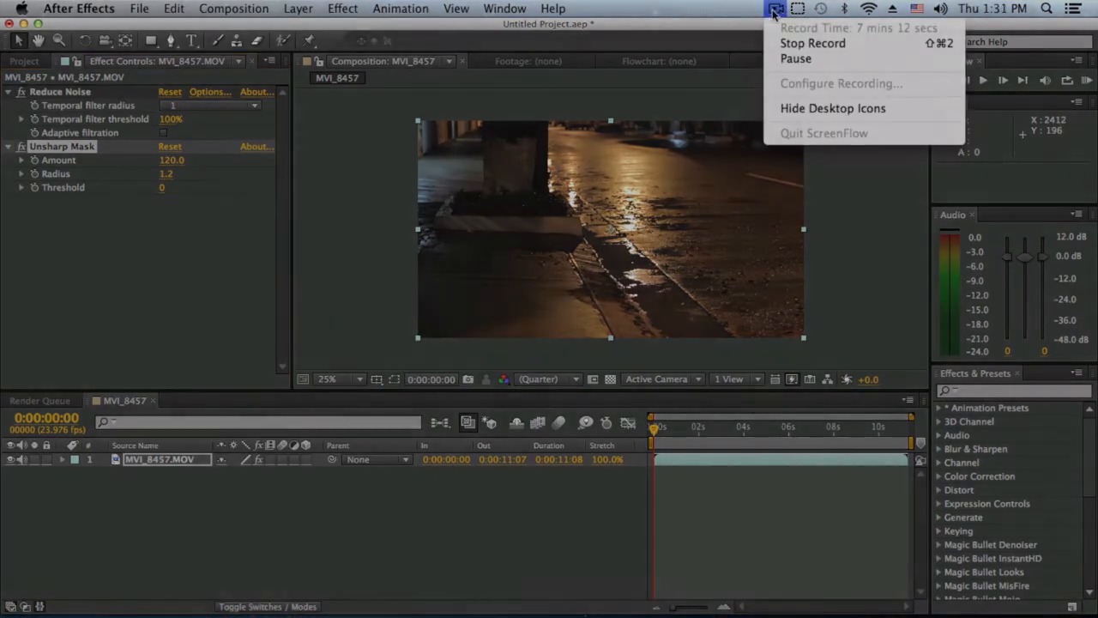